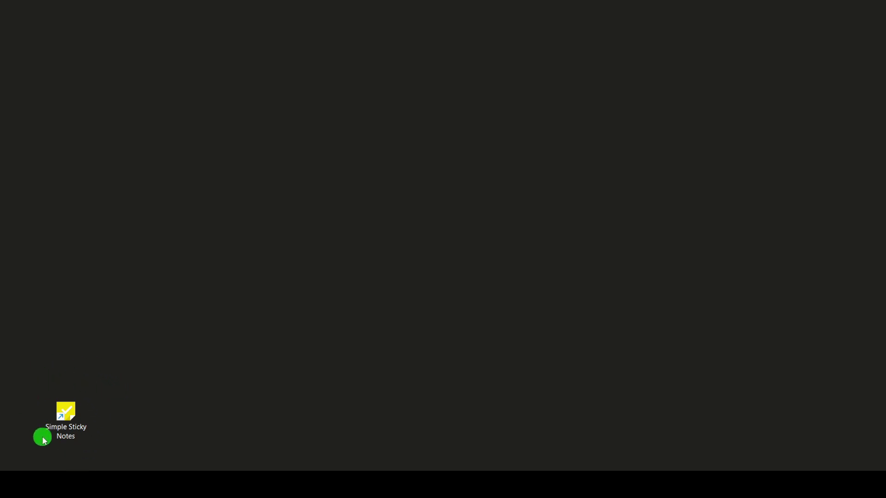
Launch Simple Sticky Notes and move the new note to the middle of the desktop.
double_click(67, 420)
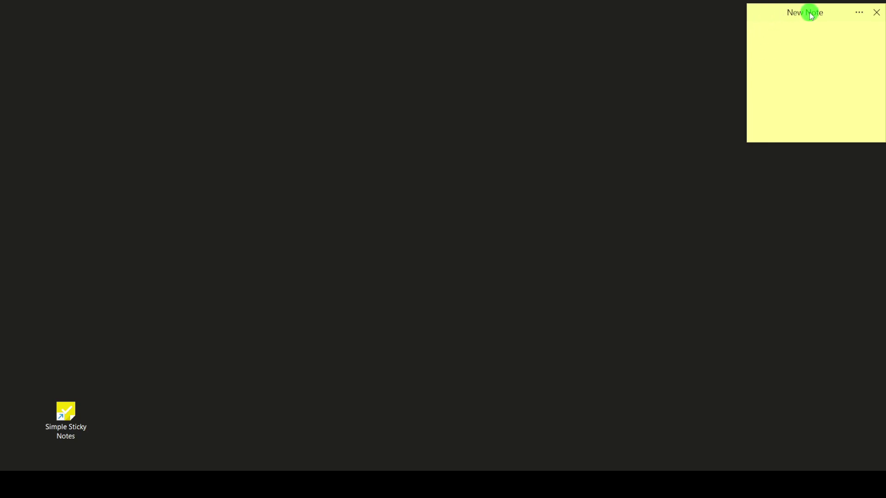
left_click_drag(768, 13, 36, 27)
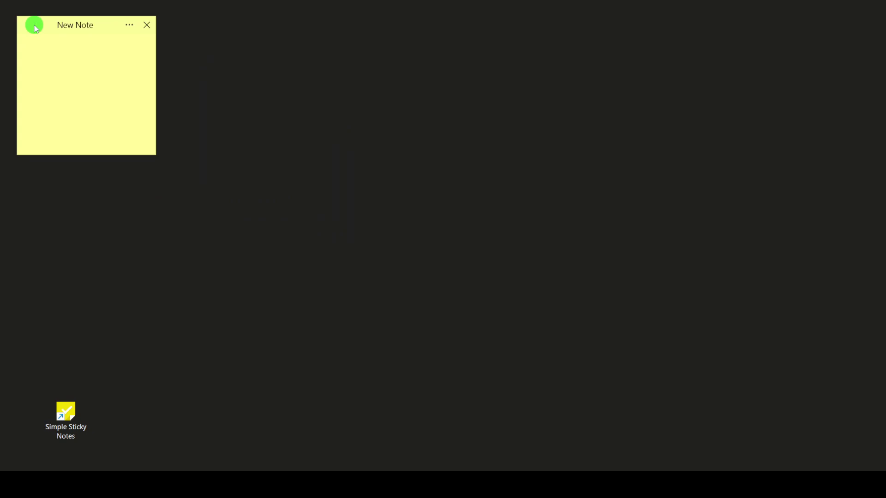
left_click_drag(49, 21, 756, 15)
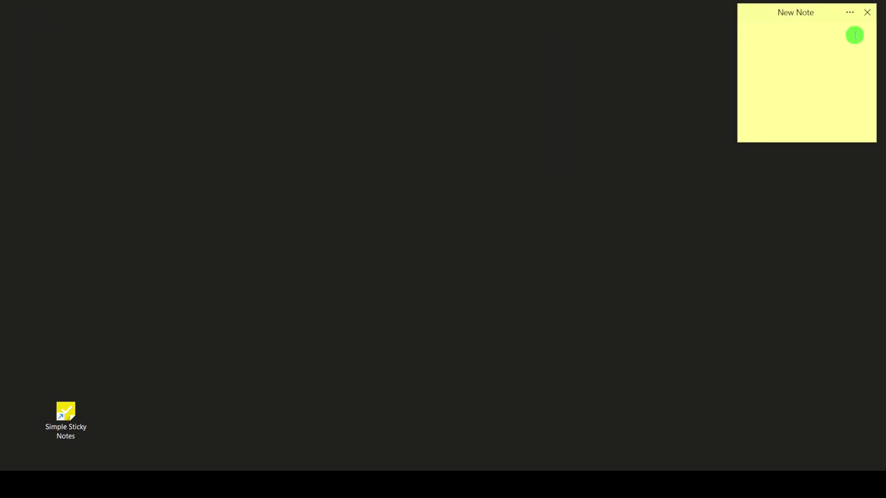
left_click(849, 14)
left_click(546, 50)
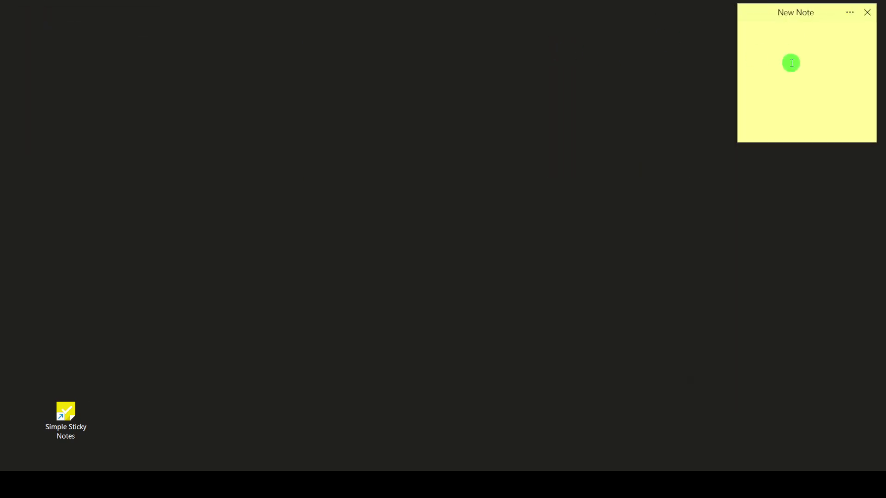
left_click(806, 19)
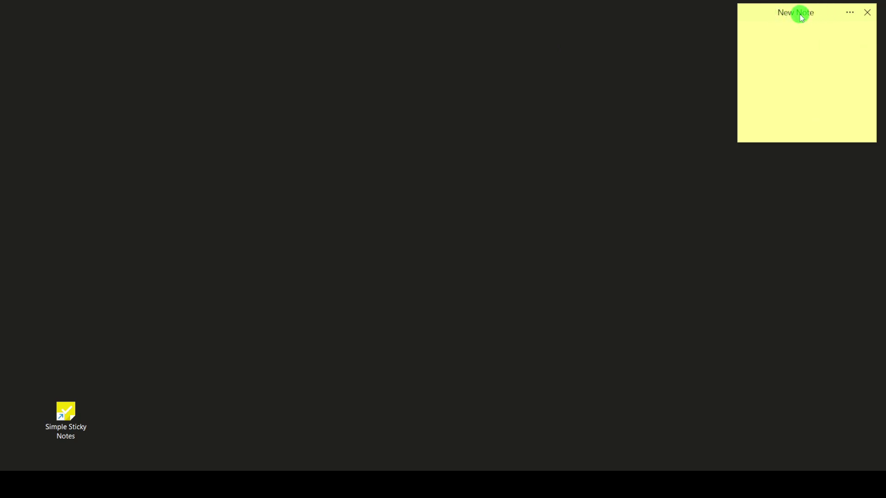
left_click_drag(759, 14, 375, 143)
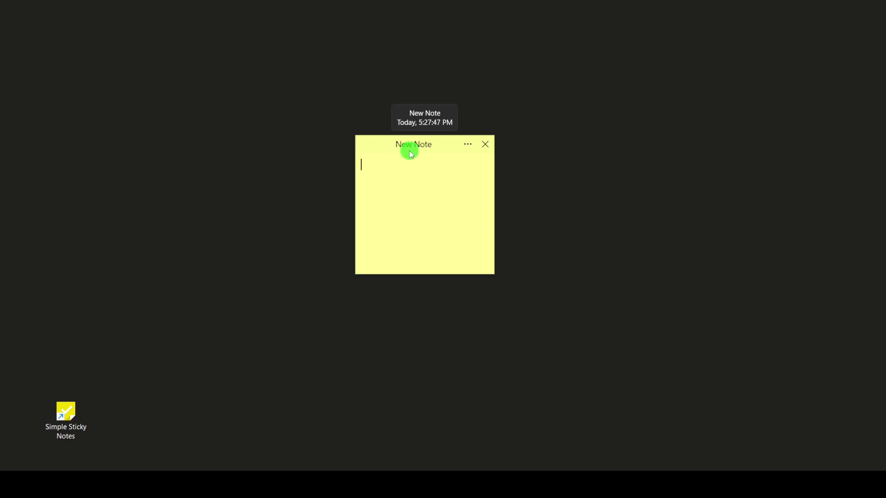
Change the note's title to "To do list".
left_click(467, 144)
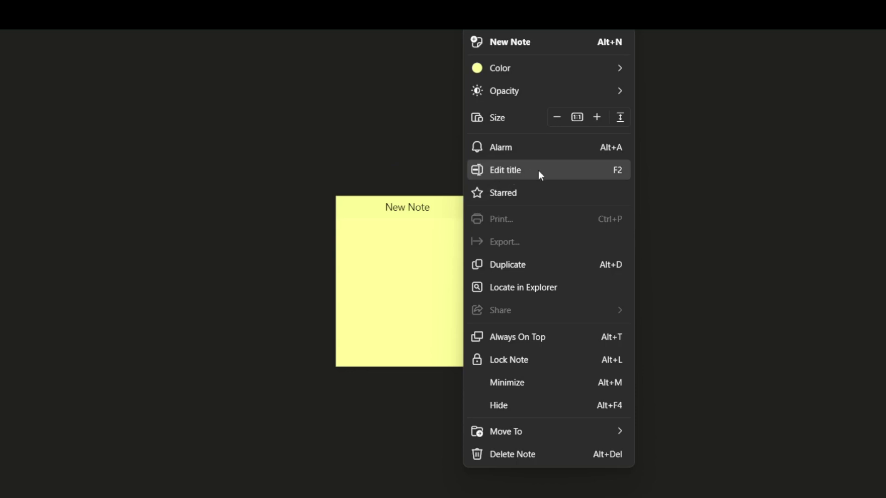
left_click(506, 174)
left_click(400, 359)
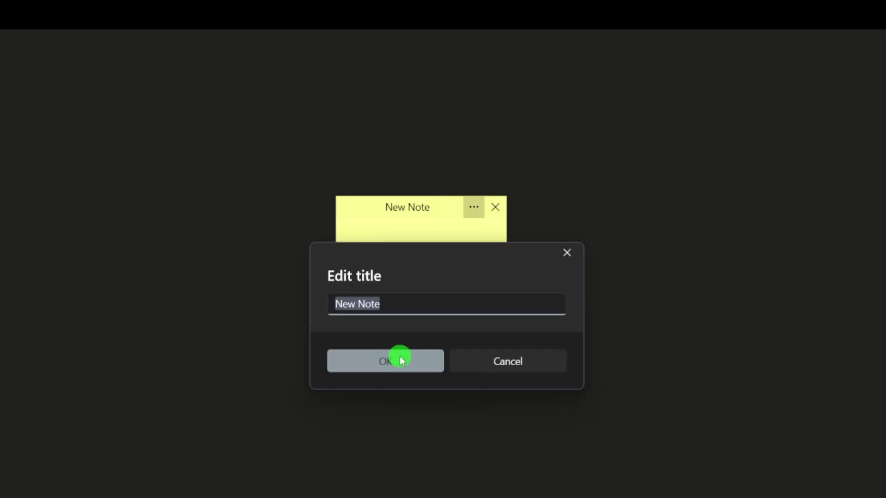
type("To Do")
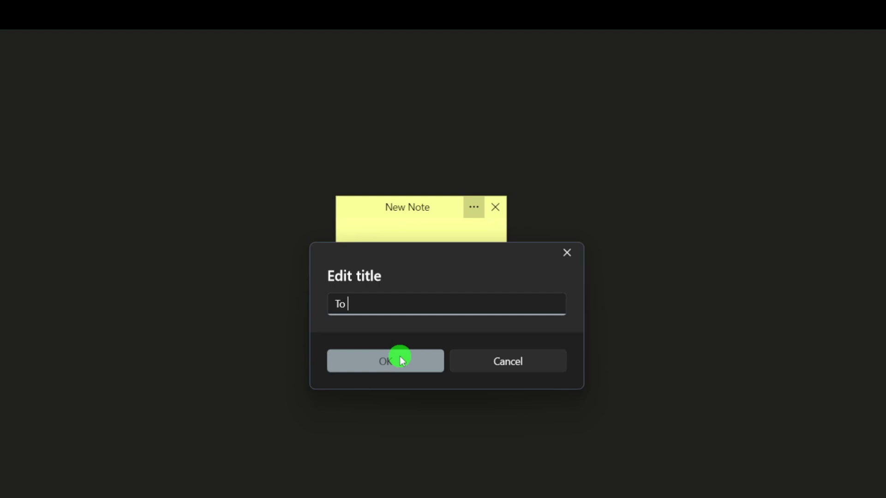
key("BackSpace")
key("BackSpace")
type("do list")
left_click(401, 360)
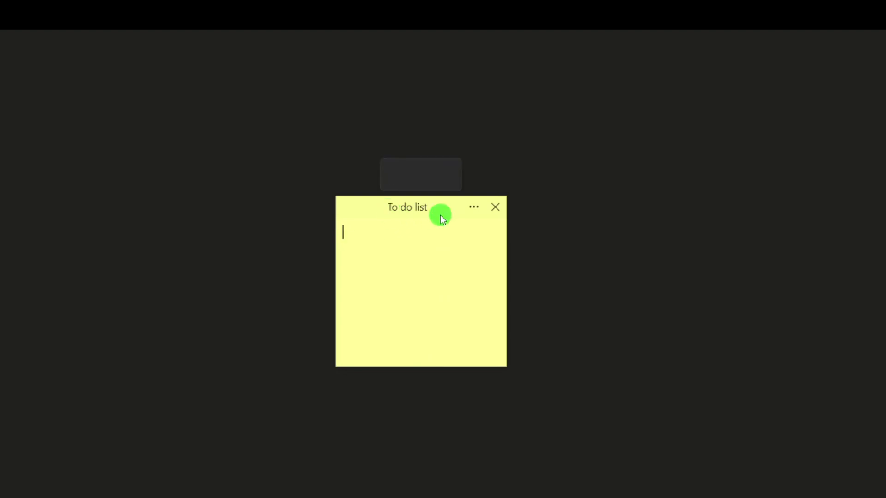
Write three lines in the note: "1. Task-1", "2. Task-2" and "3 Task-3".
type("1. ")
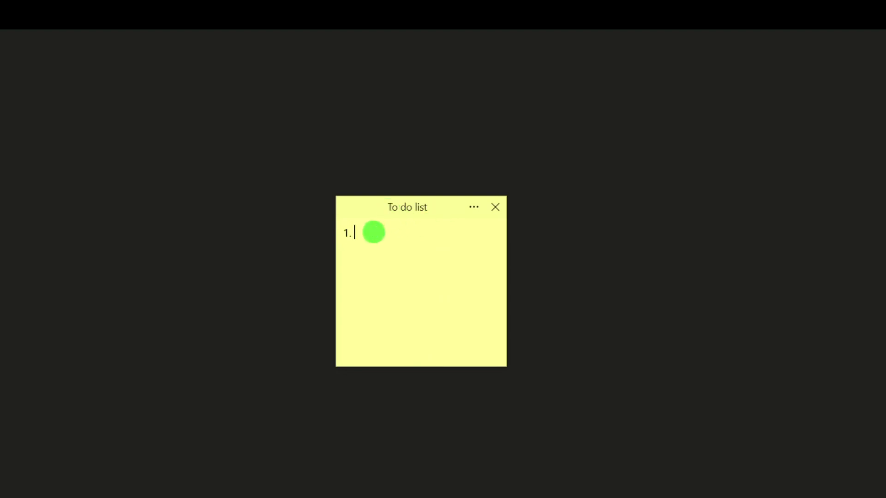
type("Task-1")
key("Return")
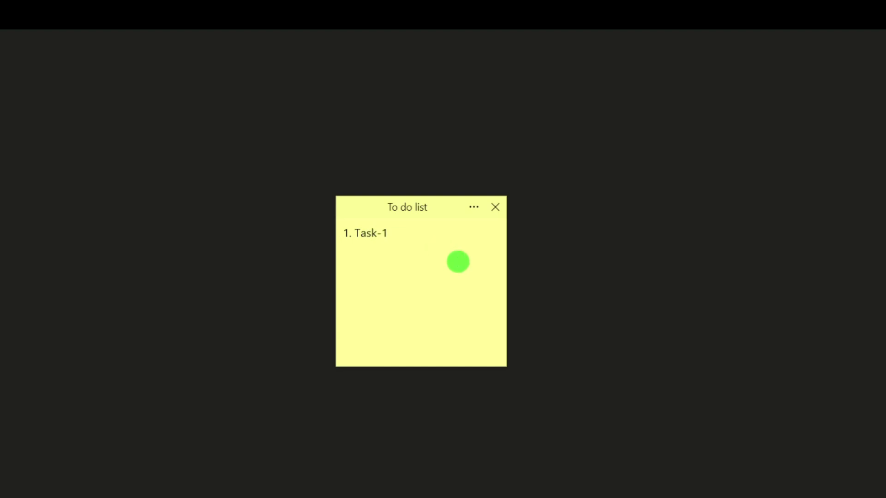
type("2. Tas")
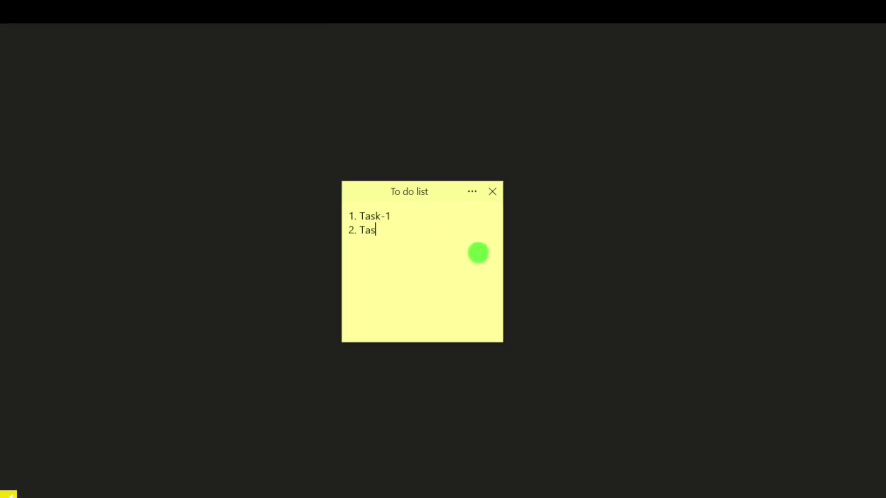
type("k-2")
key("Return")
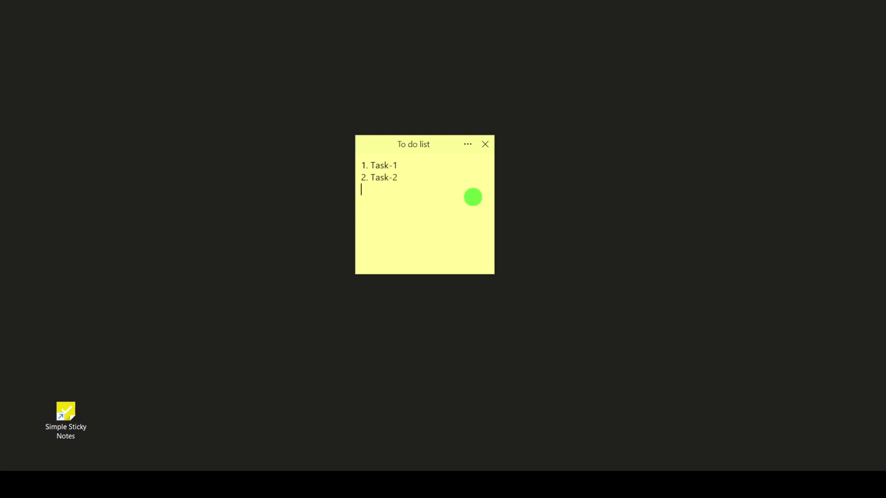
type("3 Task-3")
Change the note's color to light green and reposition it higher on the desktop.
left_click_drag(368, 144, 387, 93)
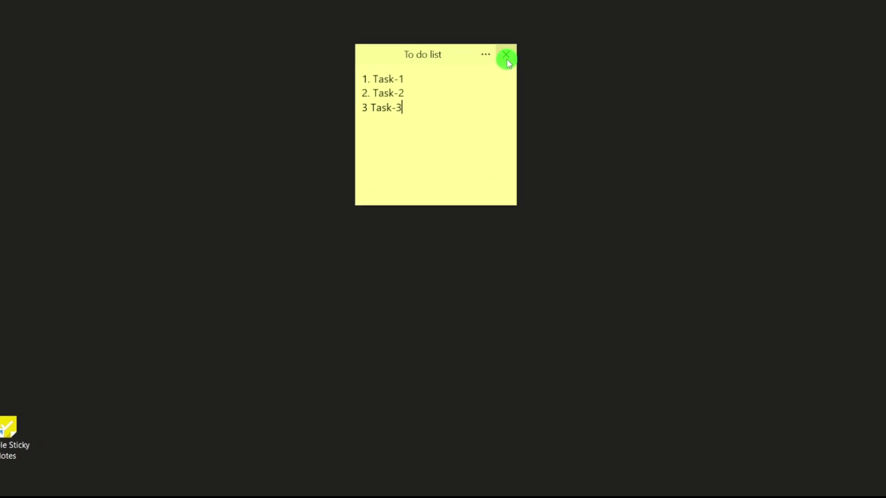
left_click(487, 56)
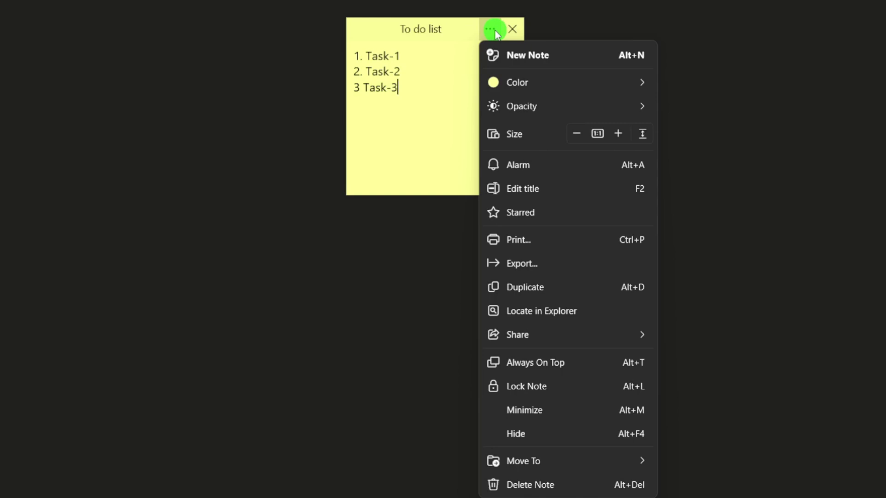
mouse_move(521, 86)
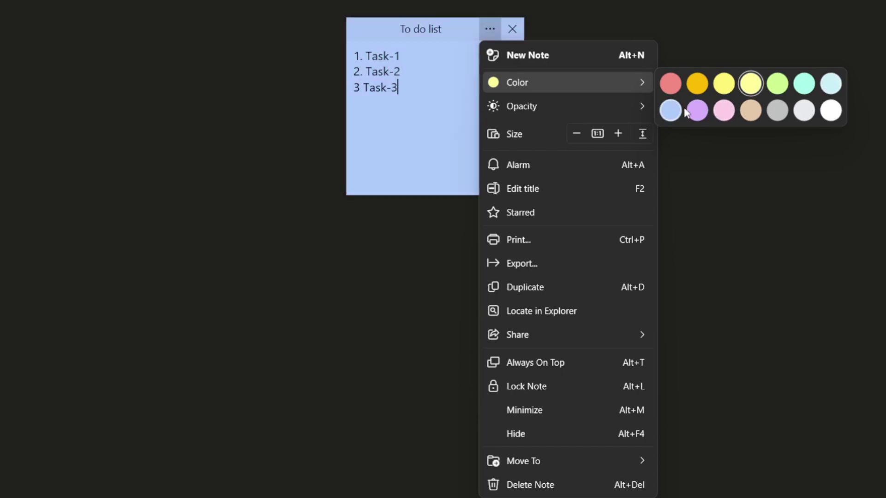
left_click(778, 84)
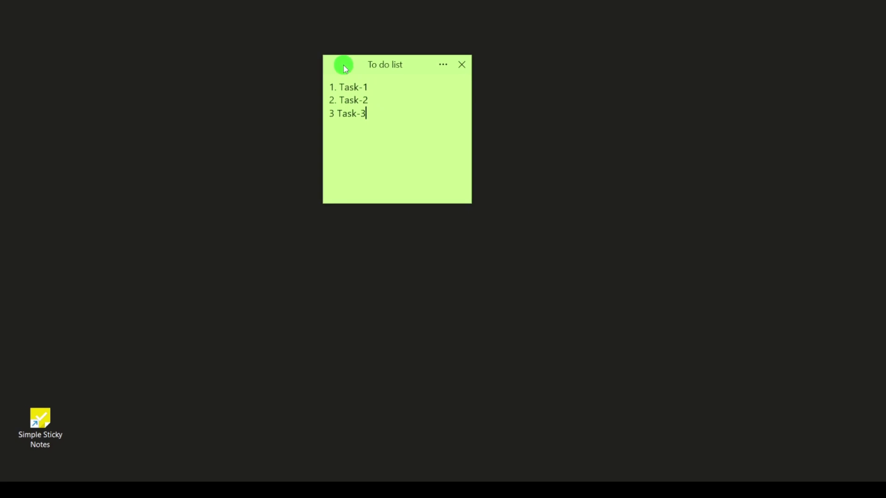
left_click_drag(338, 74, 404, 83)
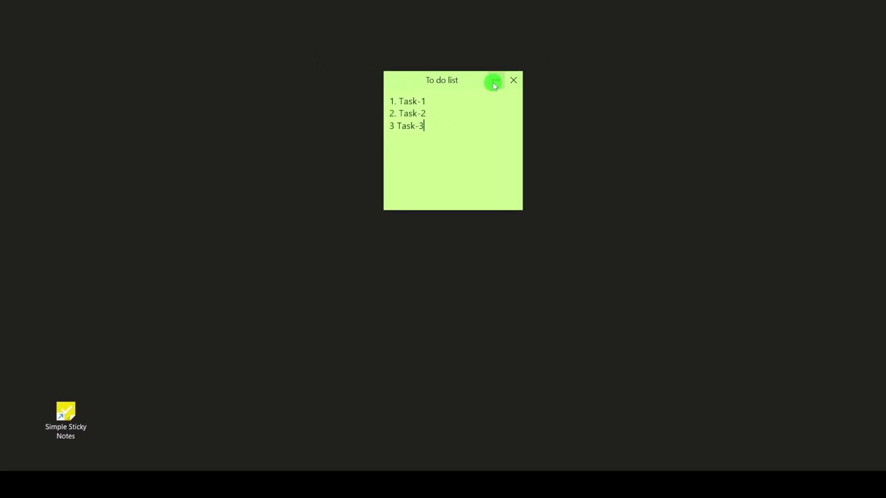
Set the To do list note's opacity to 10%.
left_click(495, 82)
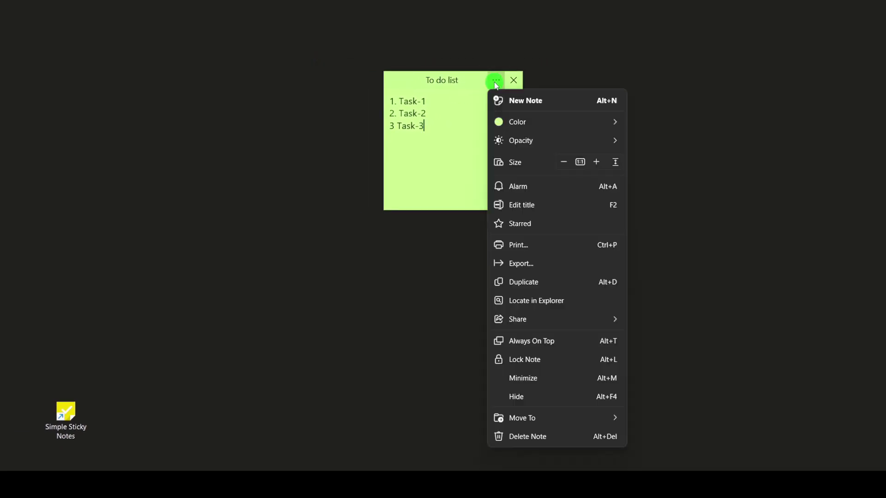
mouse_move(514, 141)
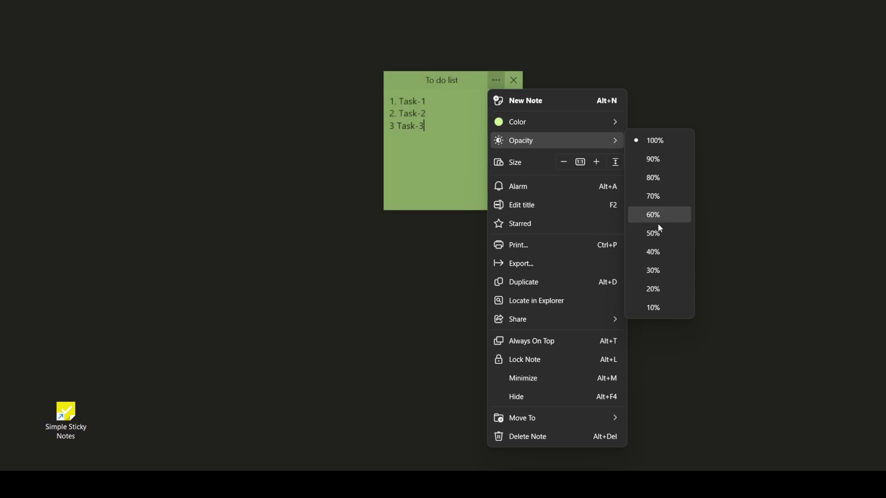
left_click(655, 310)
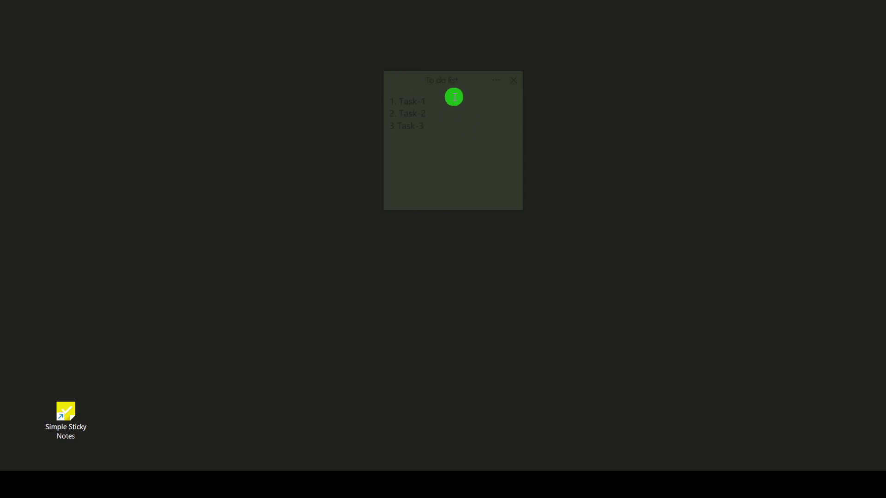
Set the note's opacity to 50% and add the missing period after the 3 in its third line.
left_click(492, 84)
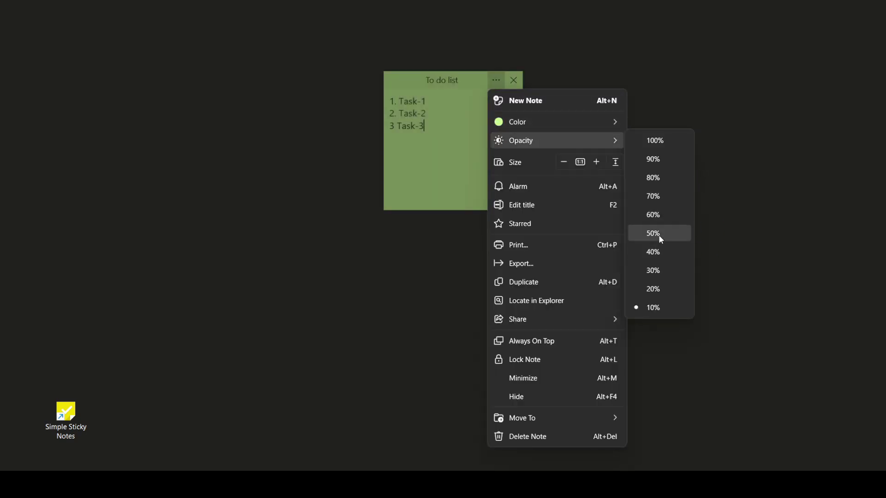
left_click(658, 235)
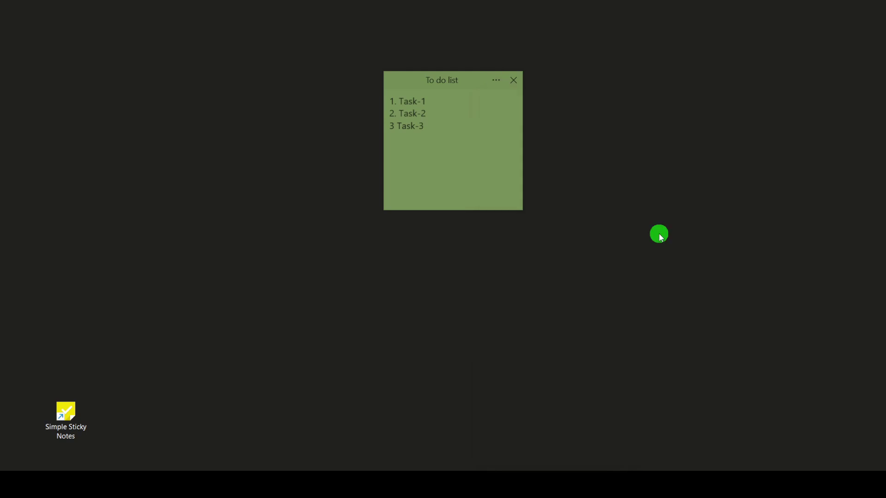
left_click(395, 135)
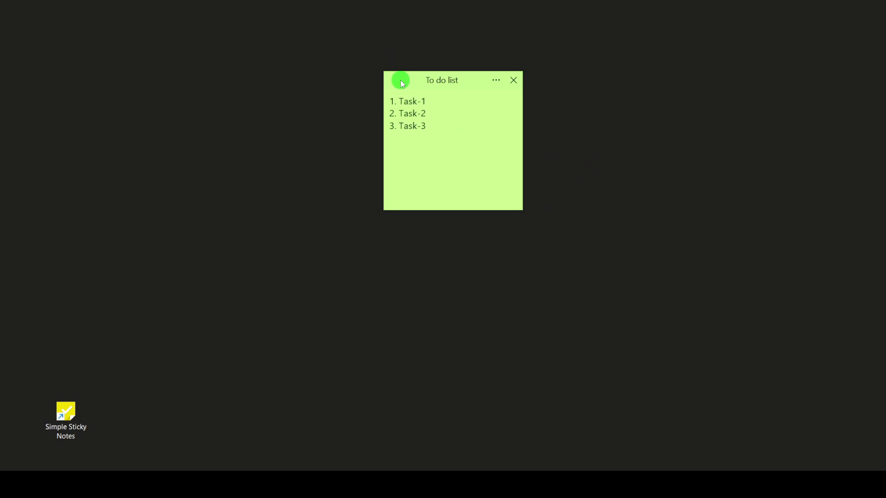
Move the note back toward the desktop's center and enlarge it by several size increments.
left_click_drag(404, 79, 472, 76)
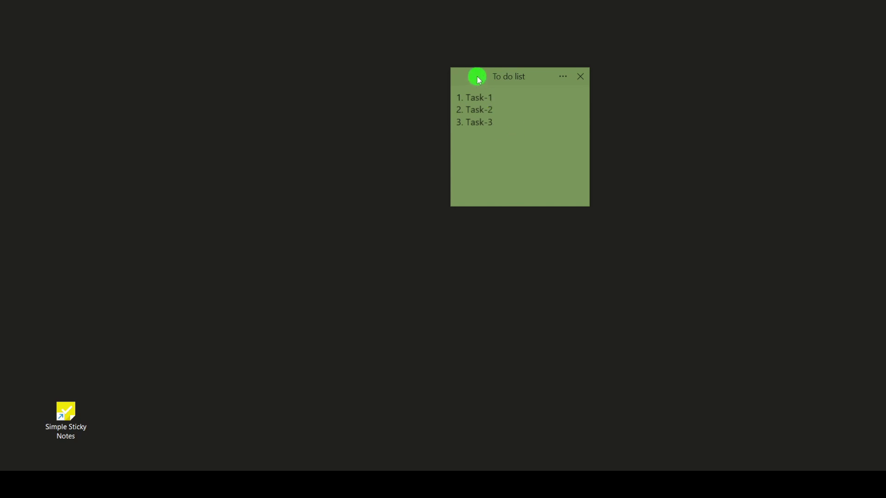
left_click_drag(477, 79, 378, 121)
left_click(463, 122)
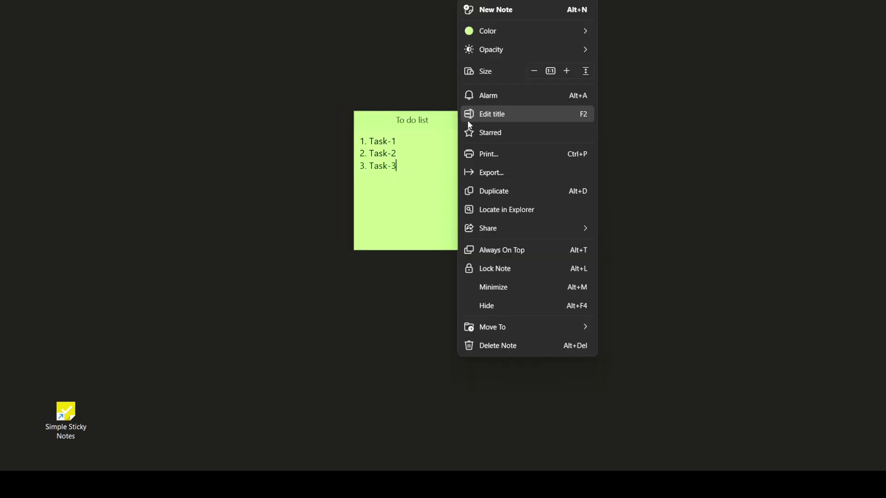
left_click(566, 72)
left_click(567, 71)
left_click(566, 72)
left_click(566, 71)
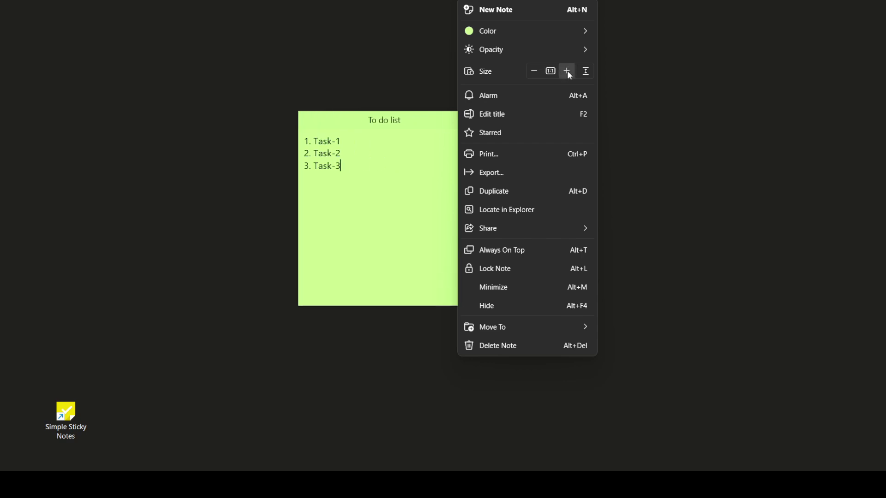
left_click(567, 71)
Move the enlarged note toward the desktop's upper-left area and increase its size a few more increments.
left_click_drag(308, 129, 226, 43)
left_click(366, 53)
left_click(466, 137)
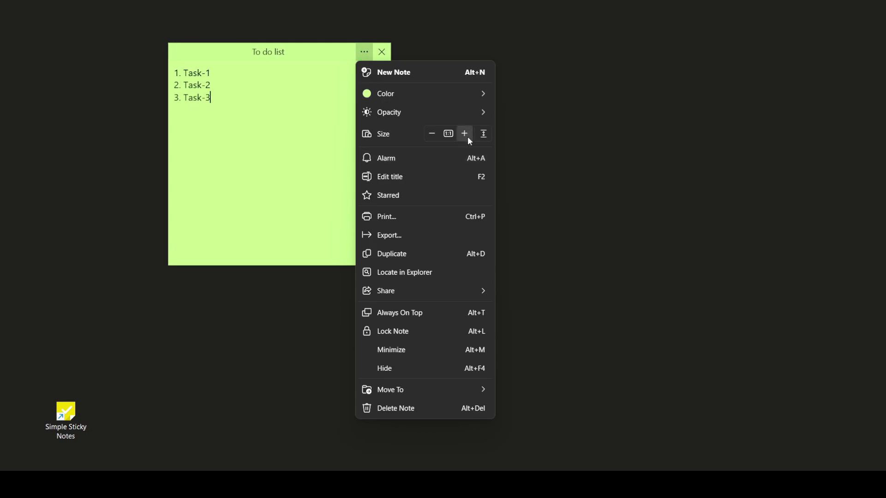
left_click(467, 137)
left_click(467, 137)
left_click(467, 136)
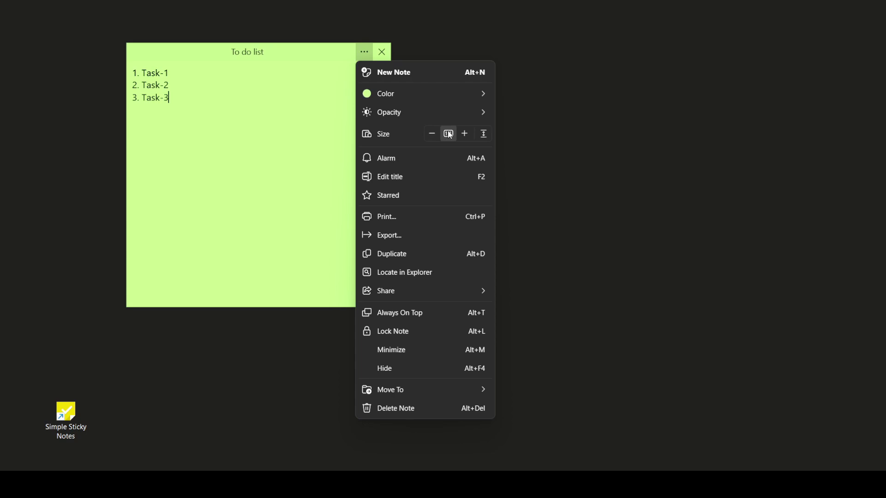
Reset the note to its default 1:1 size.
left_click(448, 134)
left_click(365, 59)
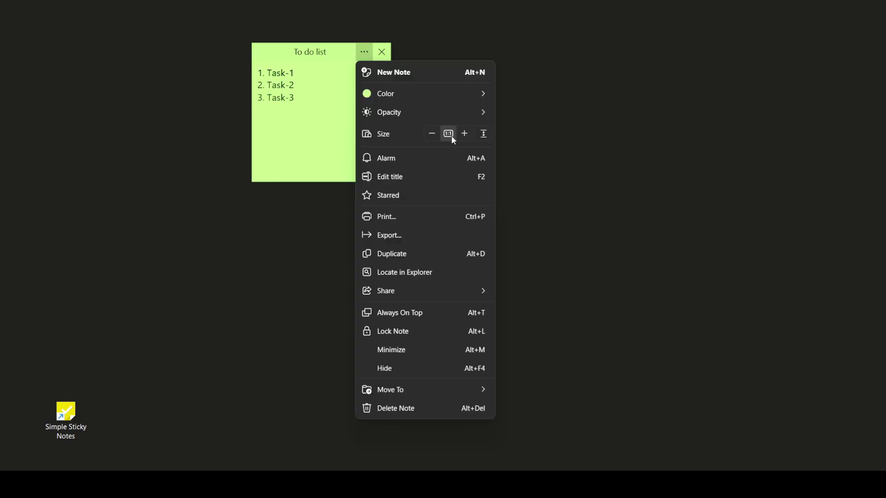
left_click(272, 60)
Examine the note's alarm settings for time, date, repetition, sound and snooze, and close them without saving.
left_click(363, 52)
mouse_move(388, 110)
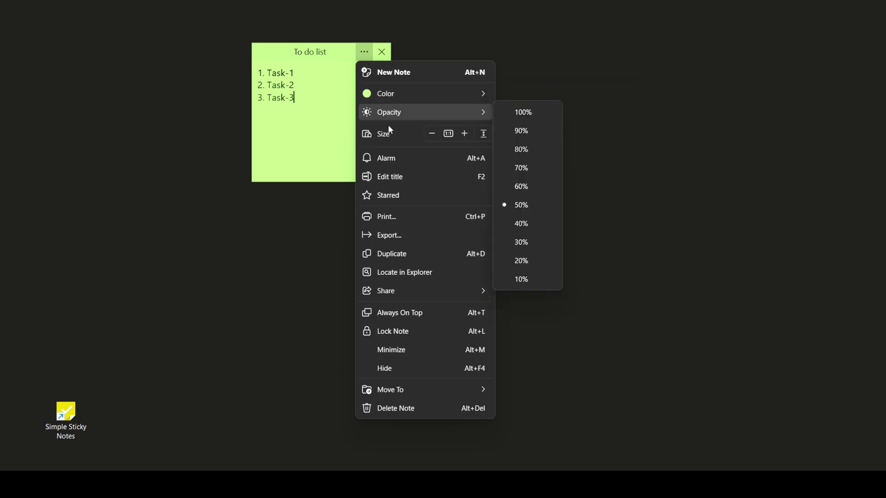
left_click(396, 157)
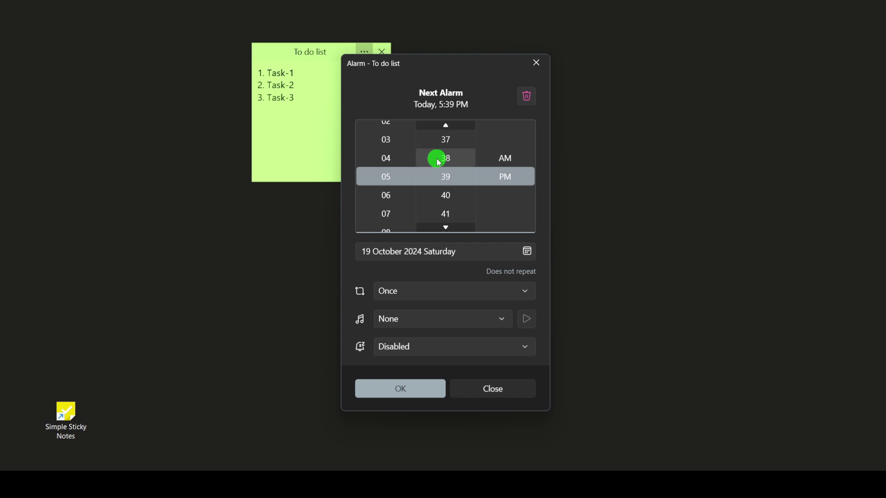
left_click(537, 66)
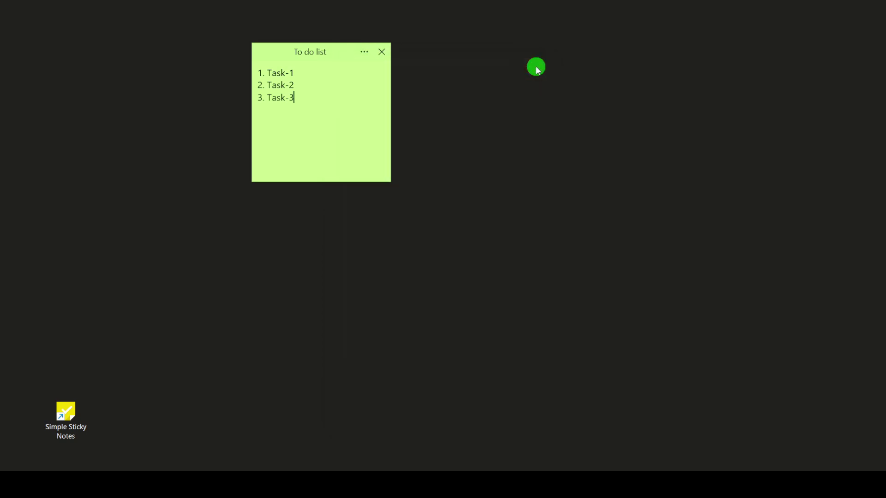
Duplicate the To do list note, duplicate that copy, and duplicate the newest copy once more.
left_click(364, 51)
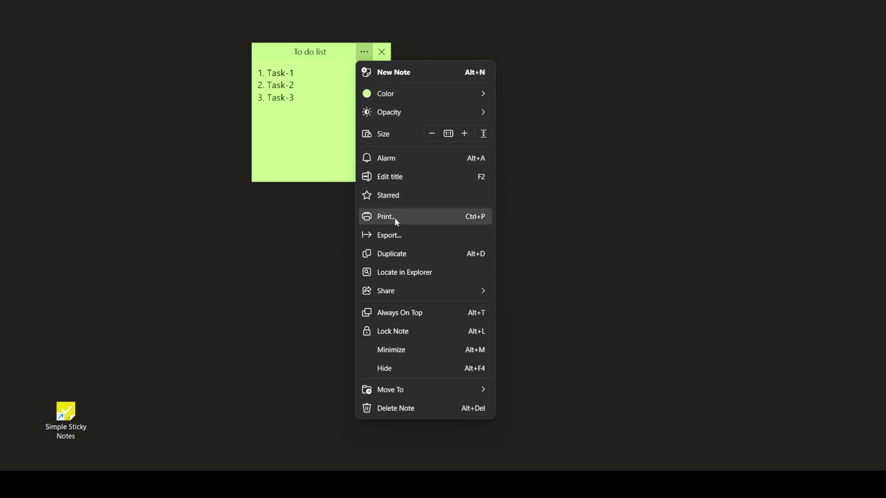
left_click(404, 255)
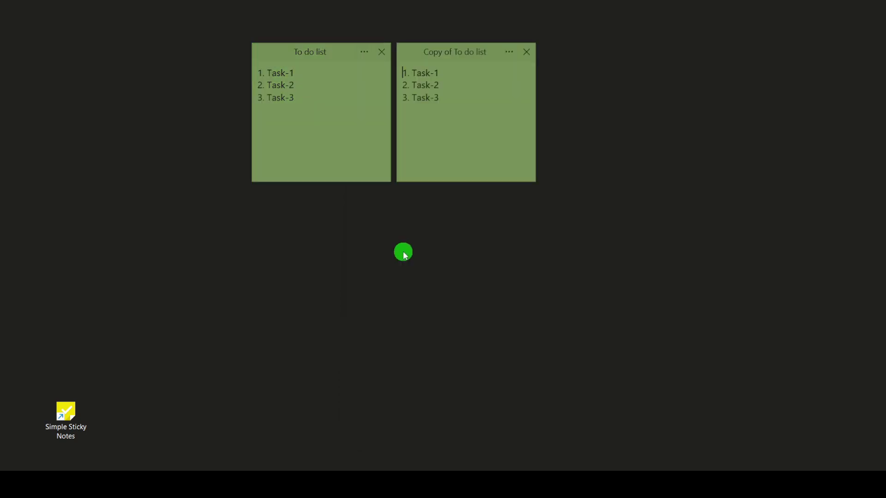
right_click(451, 51)
left_click(497, 244)
right_click(604, 55)
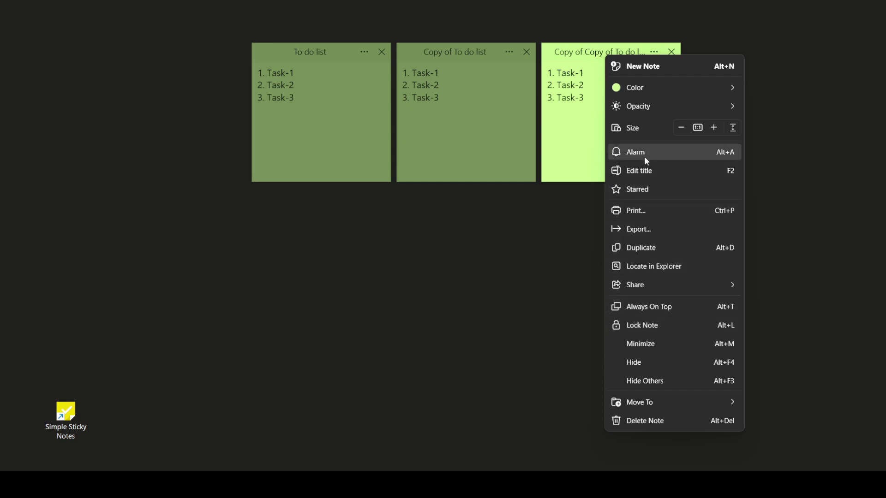
left_click(645, 249)
Stack the original note and two of its copies in a column along the desktop's right edge and close the remaining copy.
left_click_drag(480, 71, 294, 205)
left_click_drag(598, 54, 453, 209)
left_click_drag(455, 62, 801, 17)
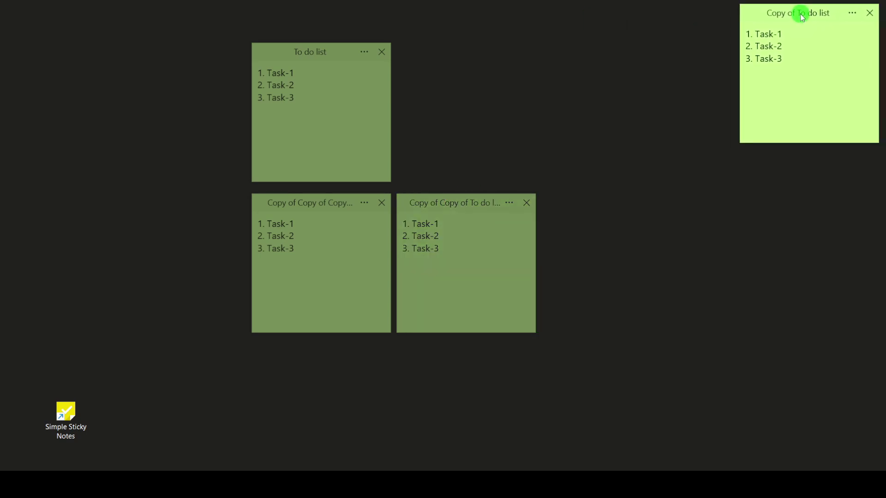
left_click_drag(337, 48, 797, 158)
left_click_drag(324, 200, 810, 301)
left_click(528, 206)
left_click(527, 204)
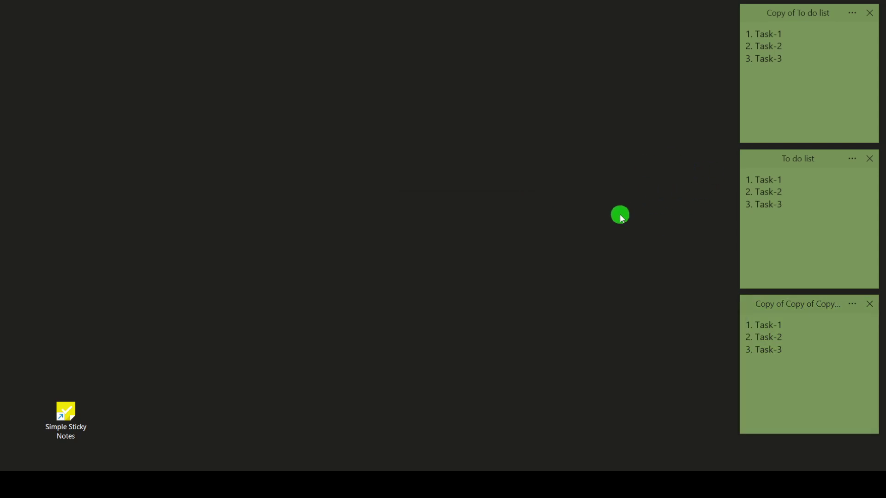
Arrange the three open notes in a horizontal row across the desktop, with the To do list note in the middle.
left_click_drag(775, 10, 190, 130)
left_click_drag(757, 157, 337, 126)
left_click_drag(779, 308, 528, 136)
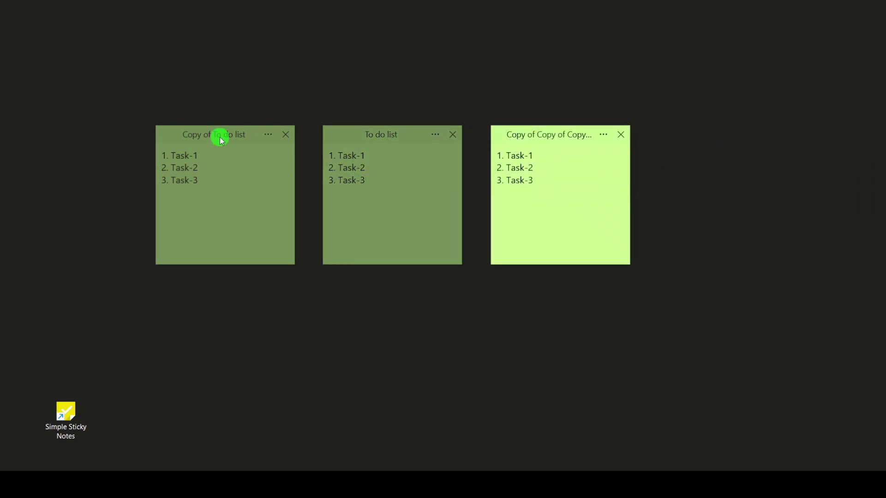
Change the Copy of To do list note's color to orange-yellow and the Copy of Copy of Copy note's color to purple.
left_click(268, 134)
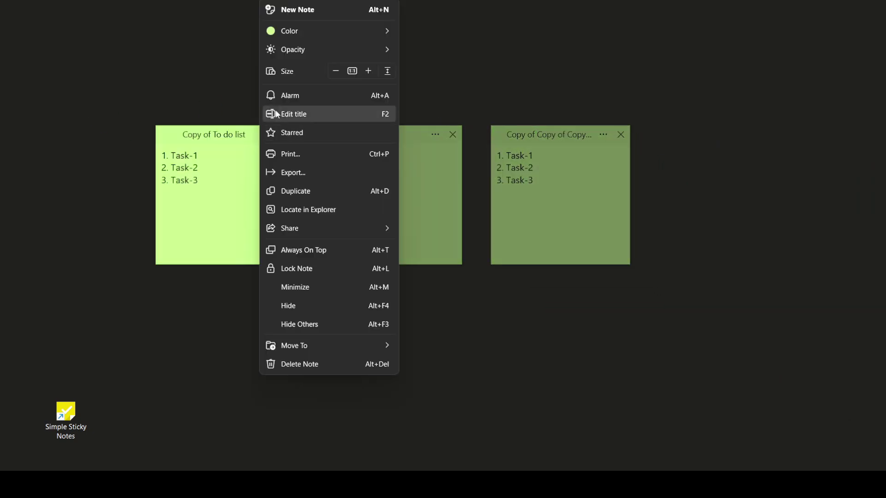
mouse_move(295, 32)
left_click(429, 31)
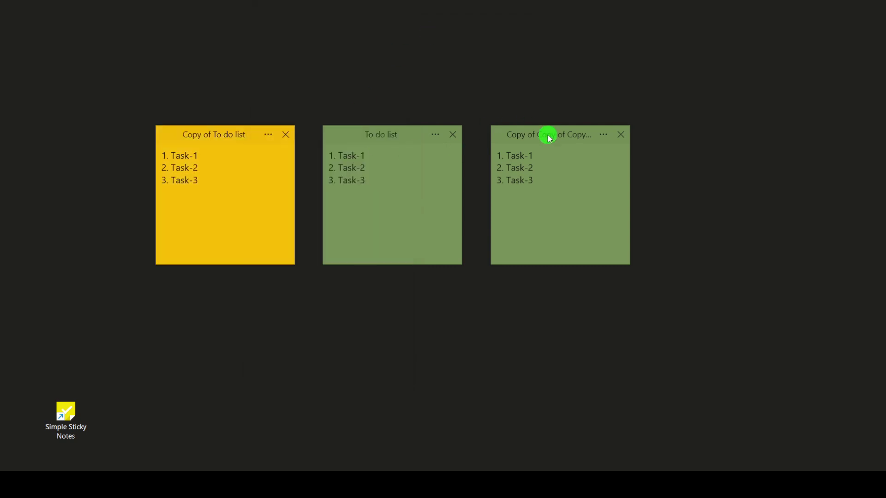
left_click(600, 135)
mouse_move(645, 31)
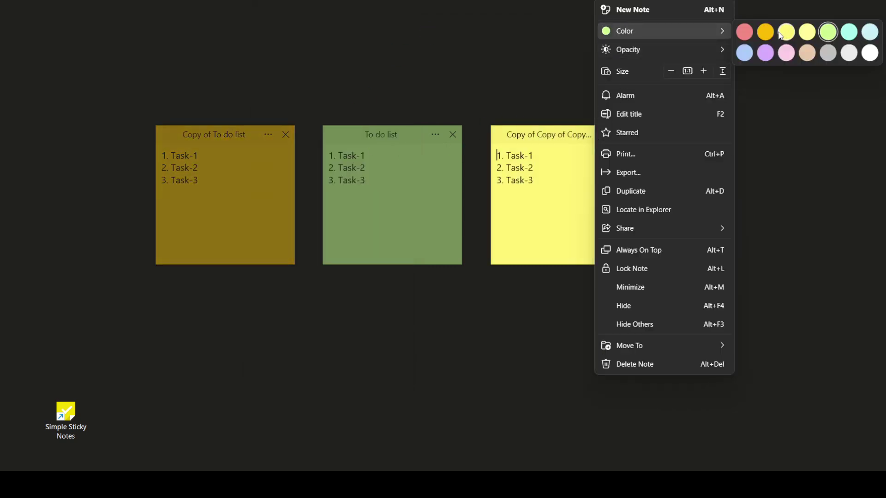
left_click(766, 55)
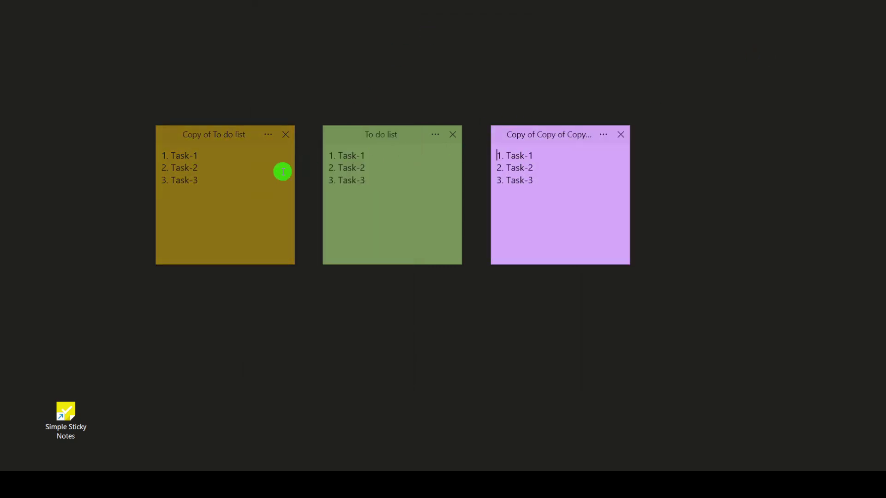
Change the title of the orange-yellow note to "Project List".
left_click(269, 135)
left_click(277, 114)
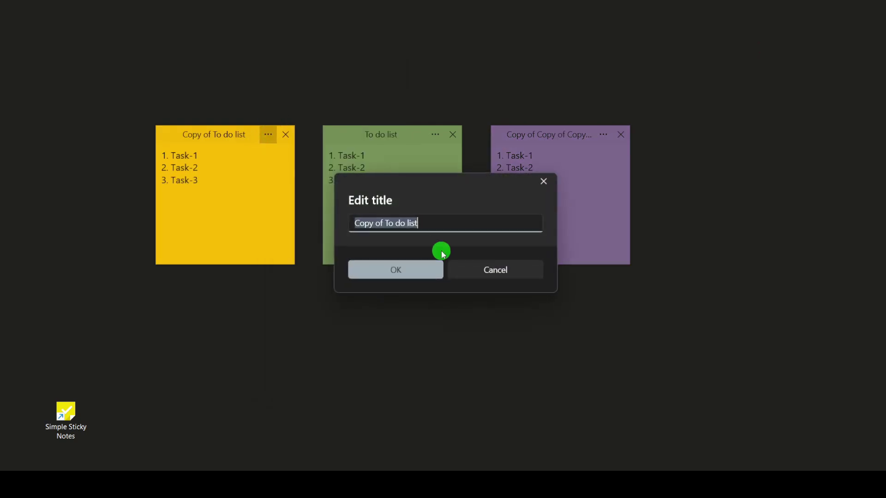
type("Project")
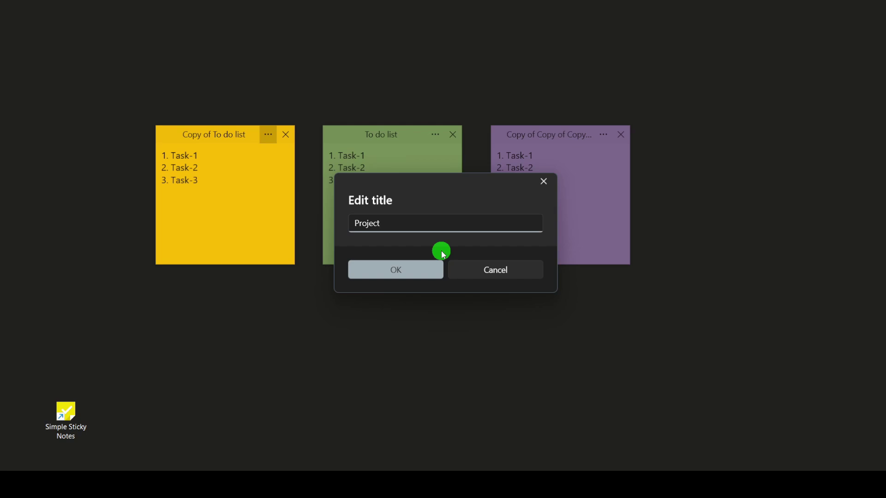
type(" List")
key("Return")
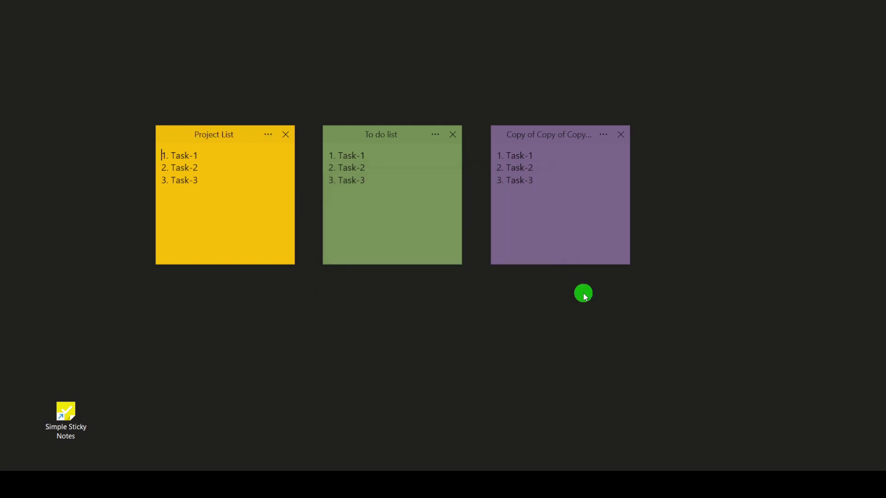
Change the title of the purple note to "Shopping list".
left_click(601, 134)
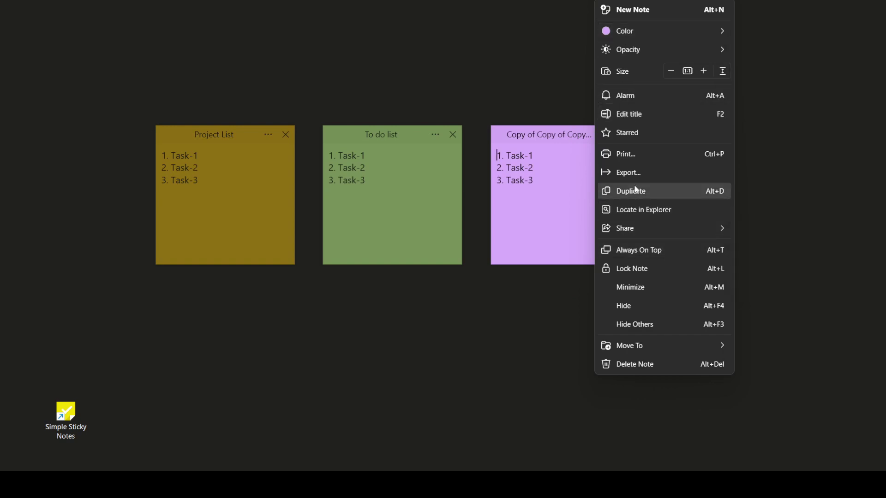
left_click(642, 115)
type("Shopping list")
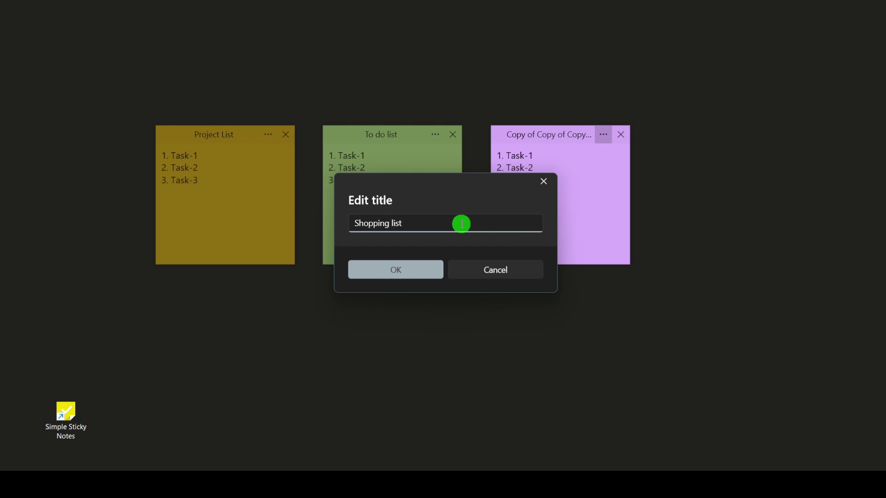
left_click(397, 271)
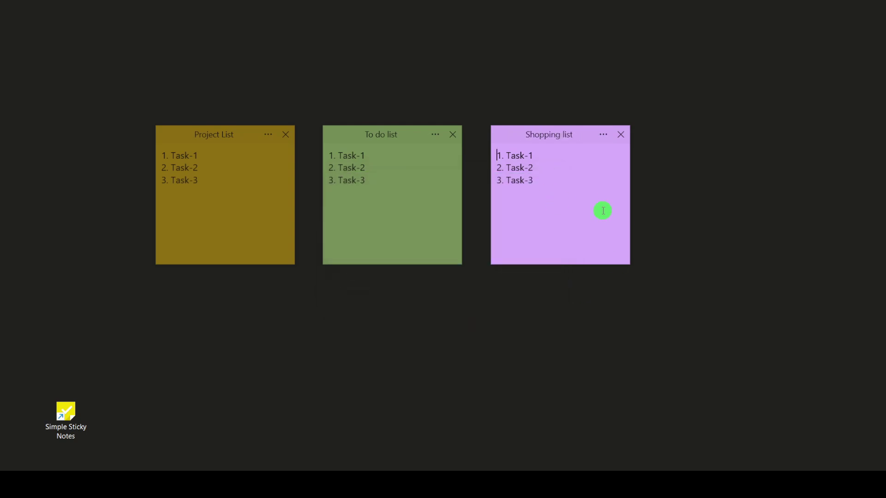
Move the Project List note to the desktop's upper-right corner and close the To do list and Shopping list notes.
left_click_drag(226, 135, 815, 19)
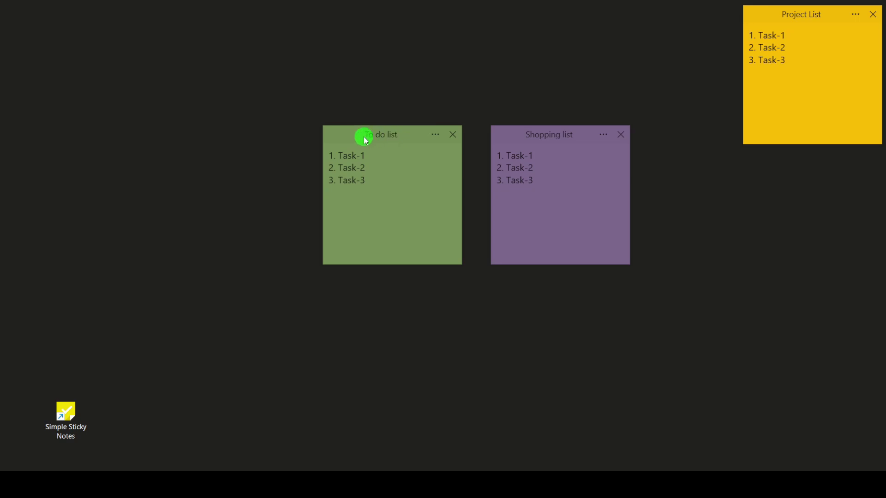
left_click(455, 136)
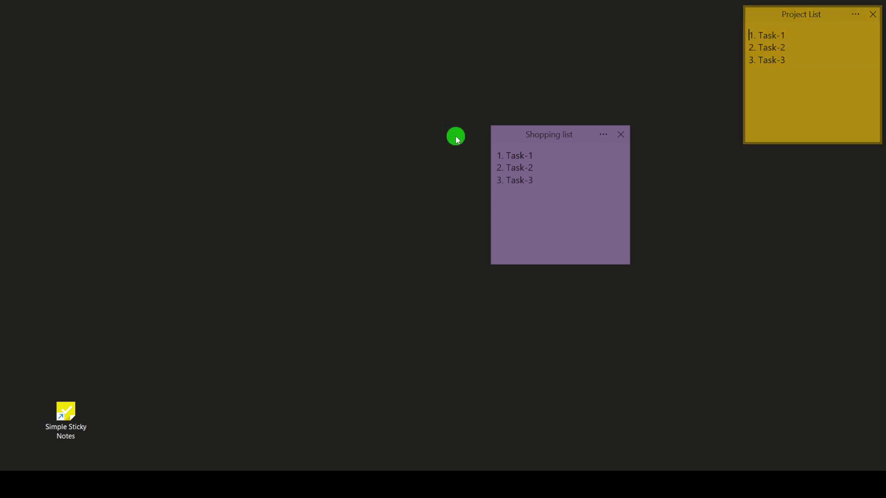
left_click(620, 136)
Stretch the Project List note down to nearly the desktop's full height and add "4. Task-4" to its list.
left_click_drag(819, 144, 835, 461)
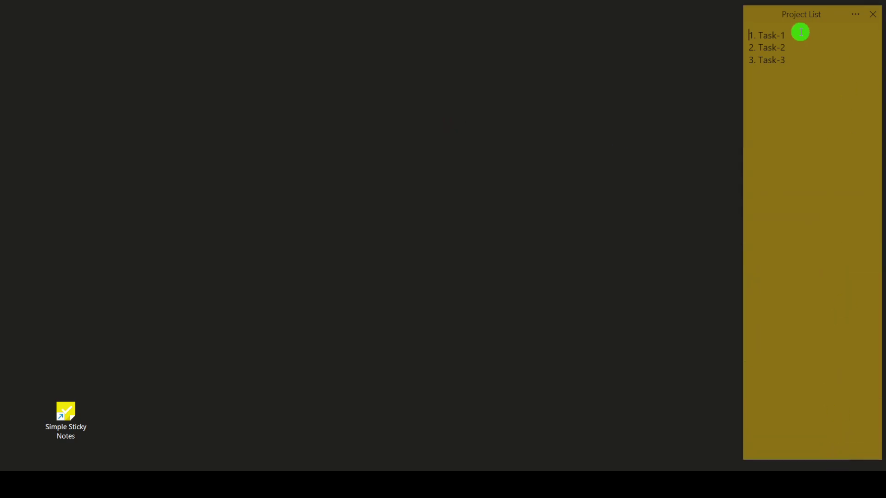
left_click(855, 14)
left_click(660, 68)
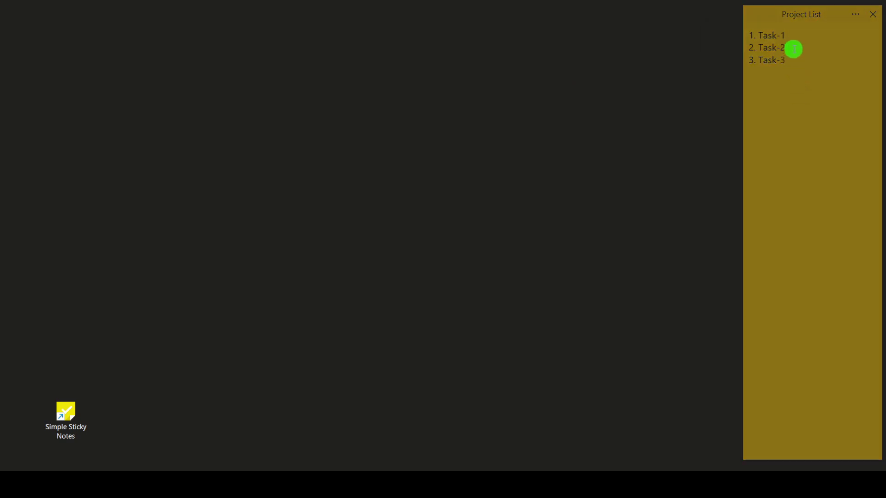
left_click(809, 92)
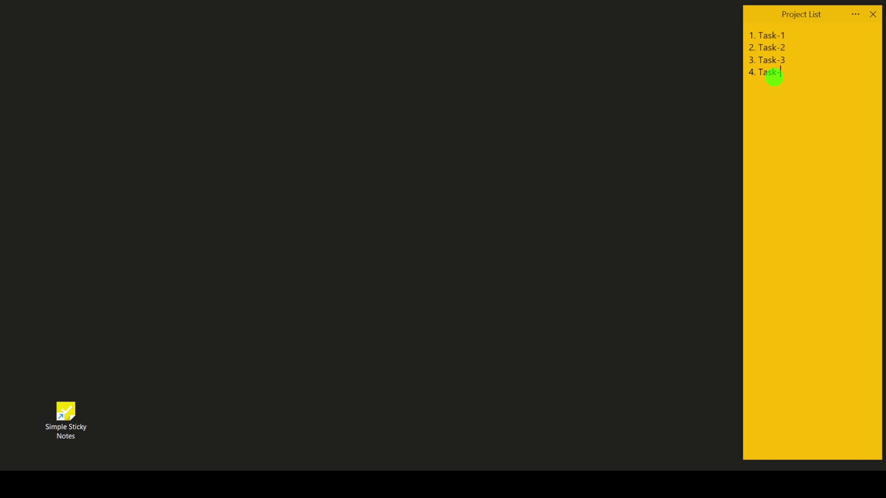
type("4")
left_click(595, 166)
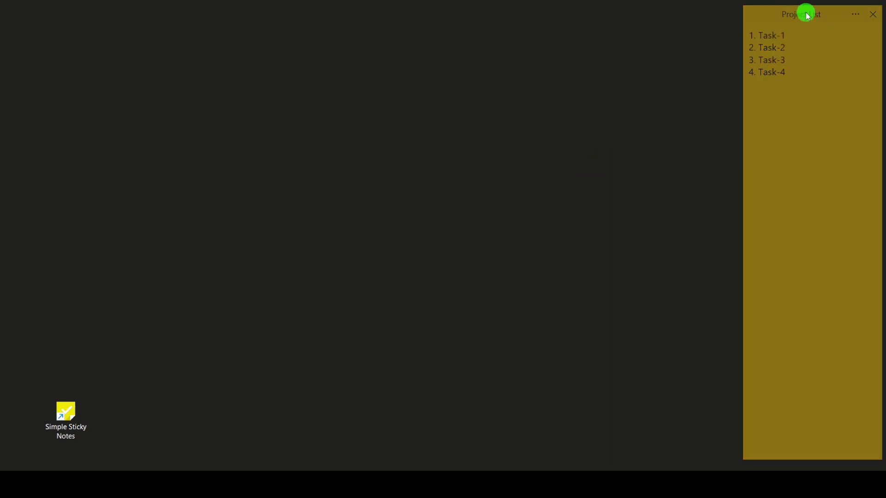
Minimize the Project List note to its title bar and restore it.
left_click(855, 14)
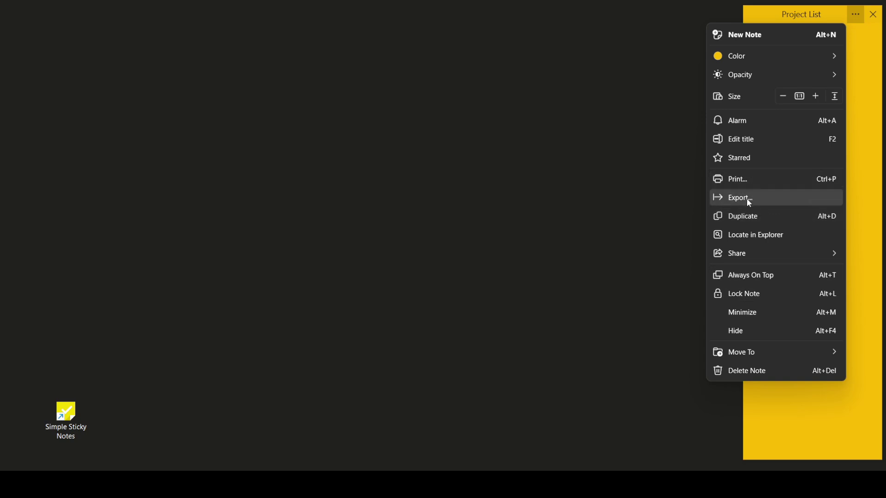
left_click(752, 312)
left_click_drag(797, 8, 810, 21)
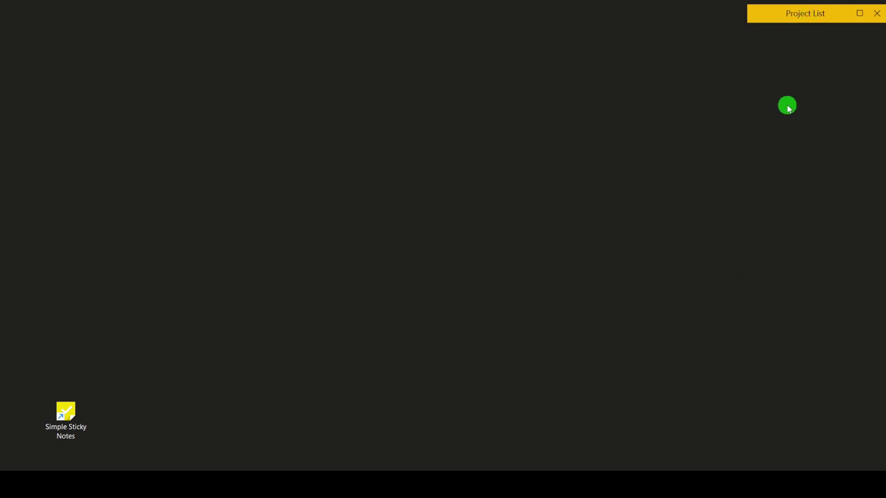
left_click(861, 14)
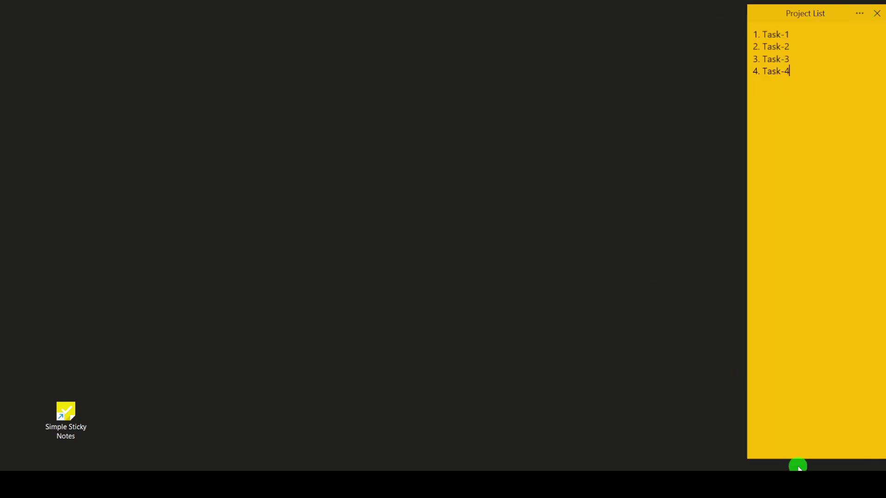
Lock the Project List note and hide it from the desktop.
left_click(860, 17)
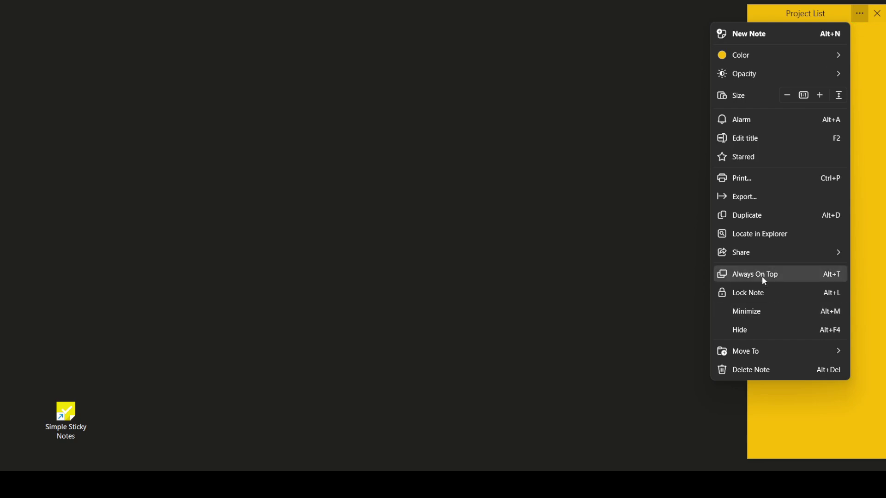
left_click(769, 292)
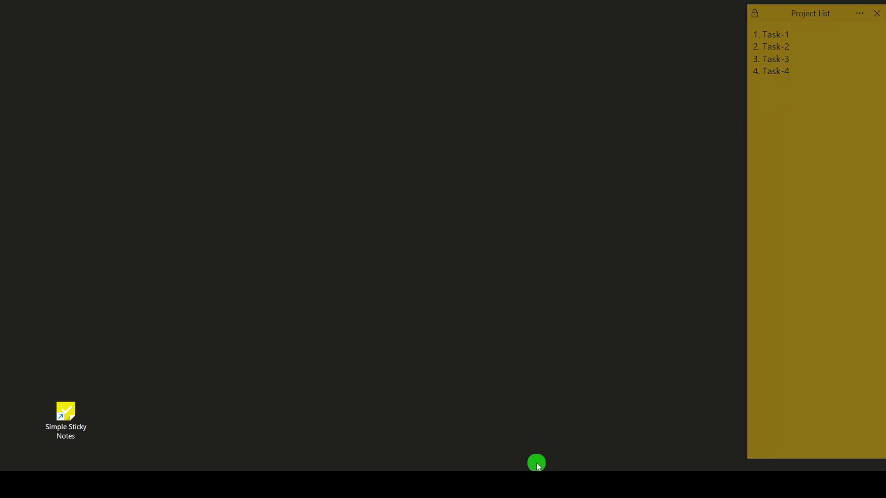
left_click(854, 13)
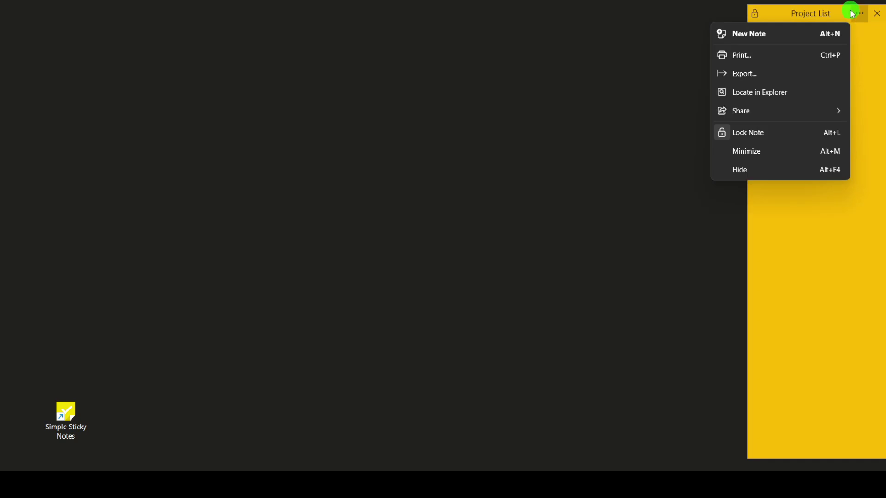
left_click(763, 169)
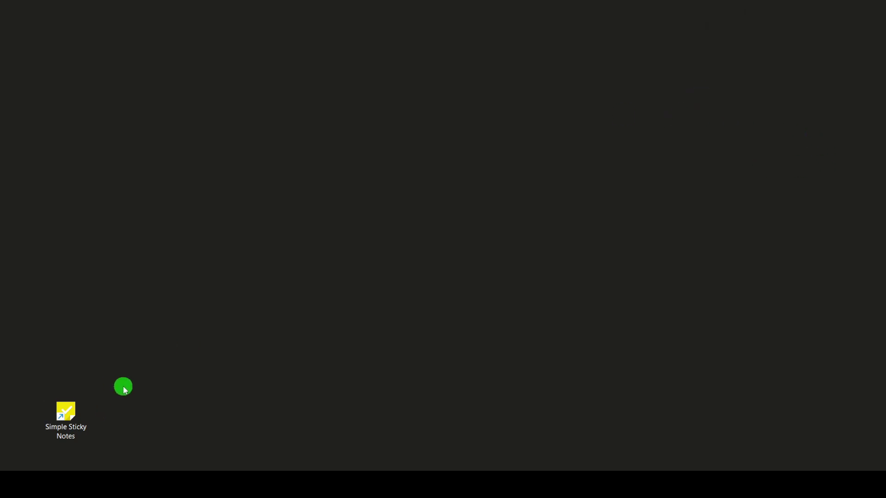
Reopen the hidden notes from the Simple Sticky Notes desktop shortcut and close all of them except the Project List note.
double_click(67, 414)
left_click(535, 199)
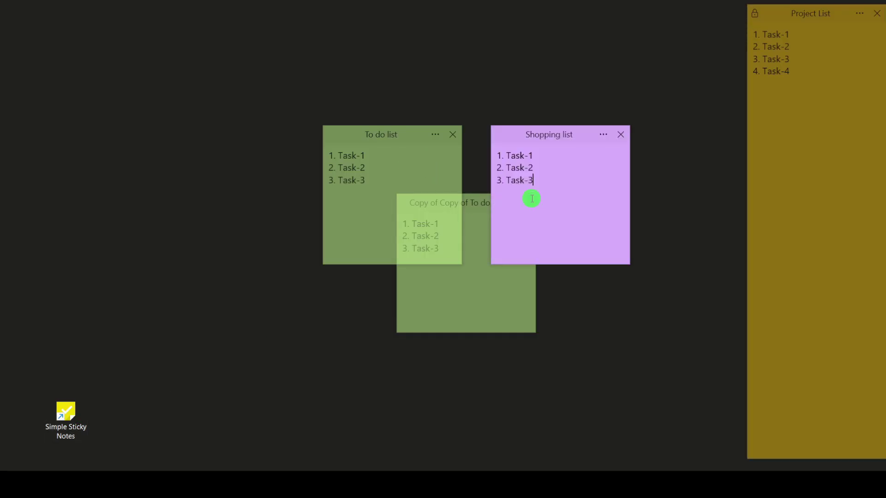
left_click(620, 134)
left_click(454, 134)
left_click(529, 202)
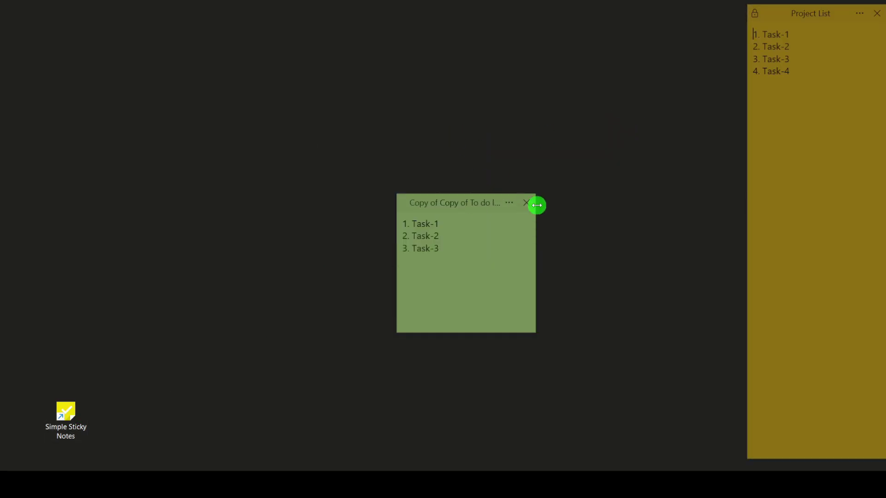
left_click(794, 29)
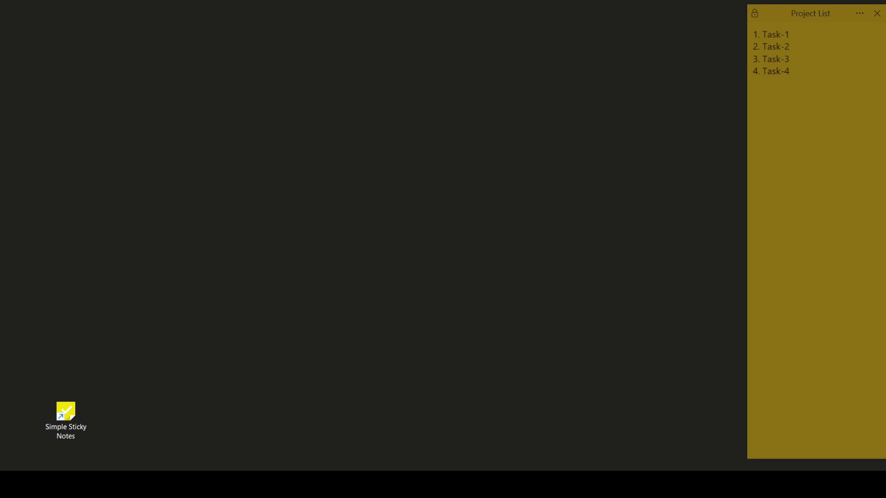
Switch to the simplestickynotes.com website in the browser, open its download page and review the new version's features and system requirements.
left_click_drag(885, 107, 342, 0)
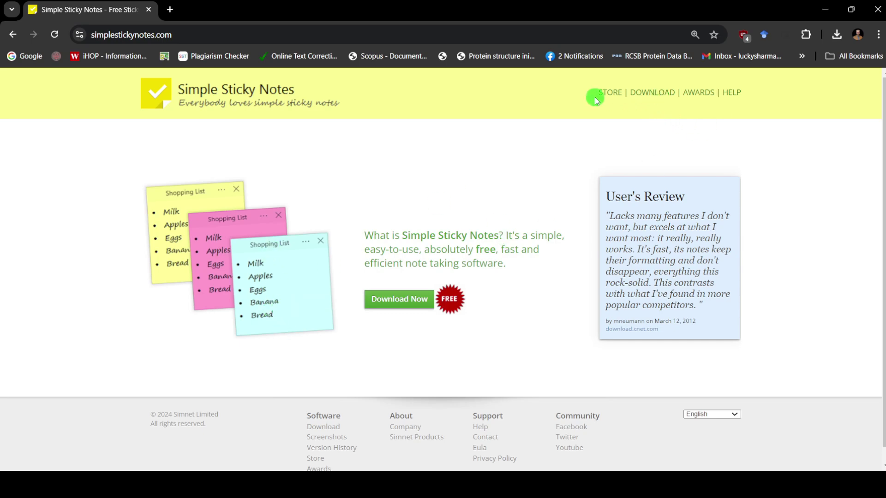
left_click(655, 93)
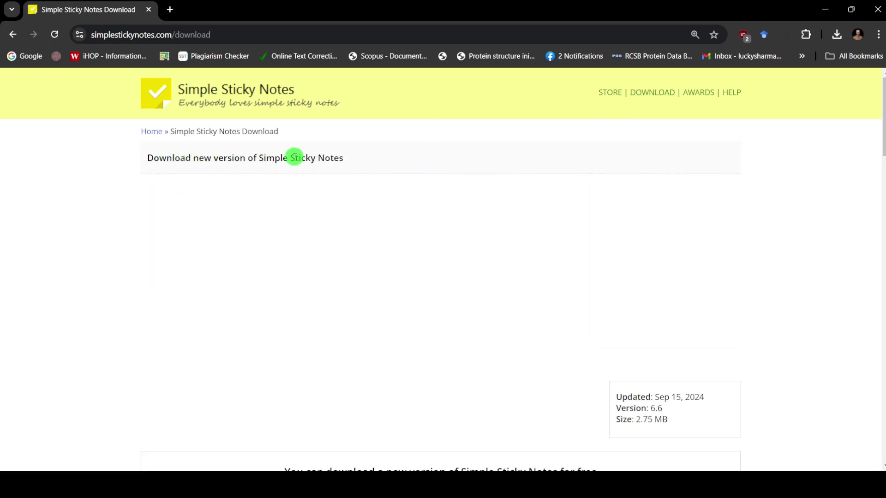
scroll(377, 297, "down", 3)
scroll(376, 297, "down", 5)
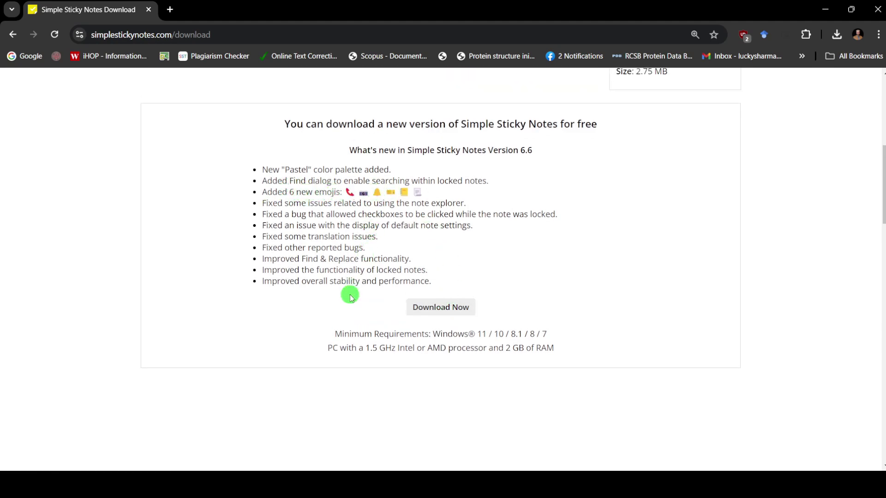
Read through the rest of the Simple Sticky Notes download page, including the feature descriptions and the version details.
scroll(349, 295, "down", 5)
scroll(349, 296, "up", 1)
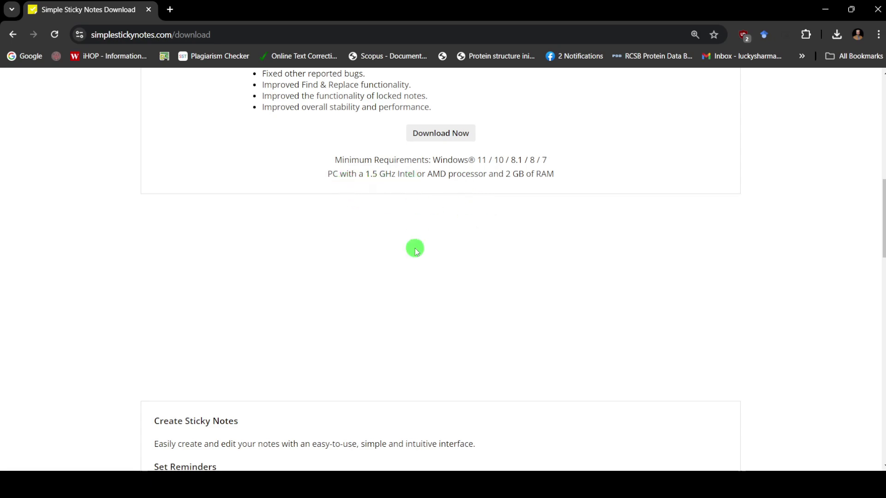
scroll(415, 247, "down", 8)
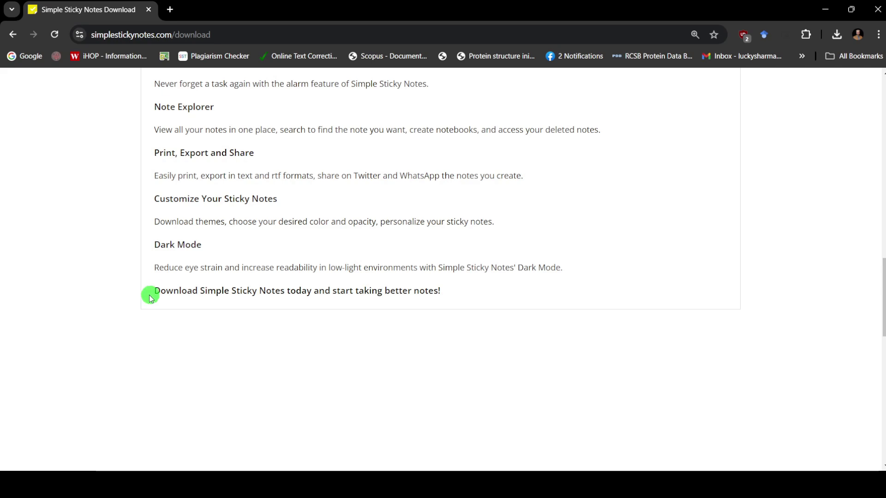
scroll(153, 290, "up", 4)
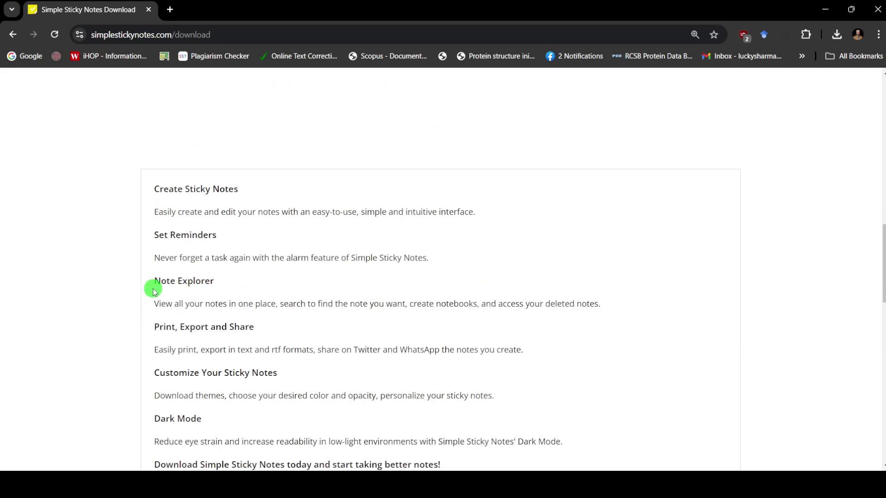
scroll(173, 295, "down", 2)
scroll(176, 337, "up", 15)
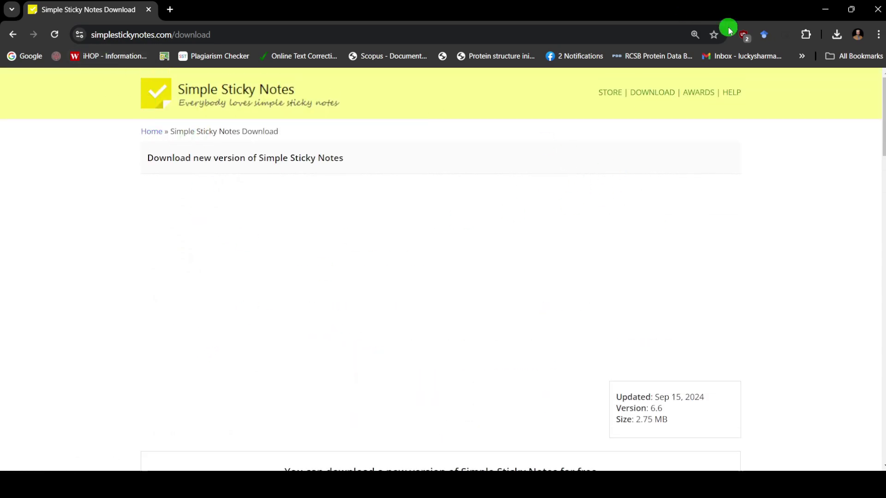
Minimize the browser, check the text options of the locked Project List note on the desktop, and unlock it.
left_click(825, 9)
left_click_drag(789, 72, 736, 34)
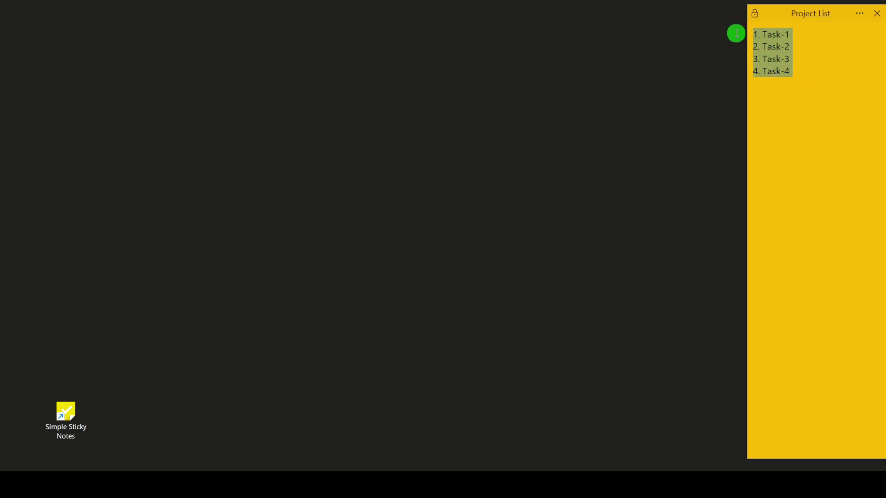
right_click(778, 58)
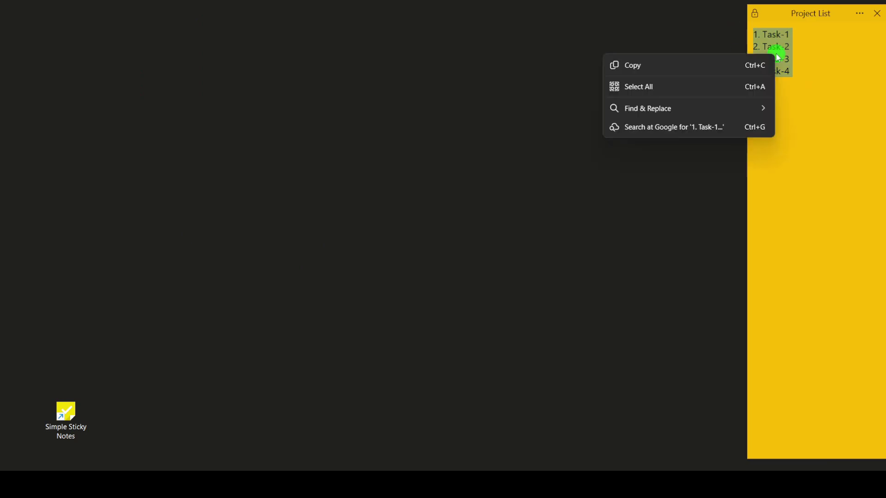
left_click(861, 73)
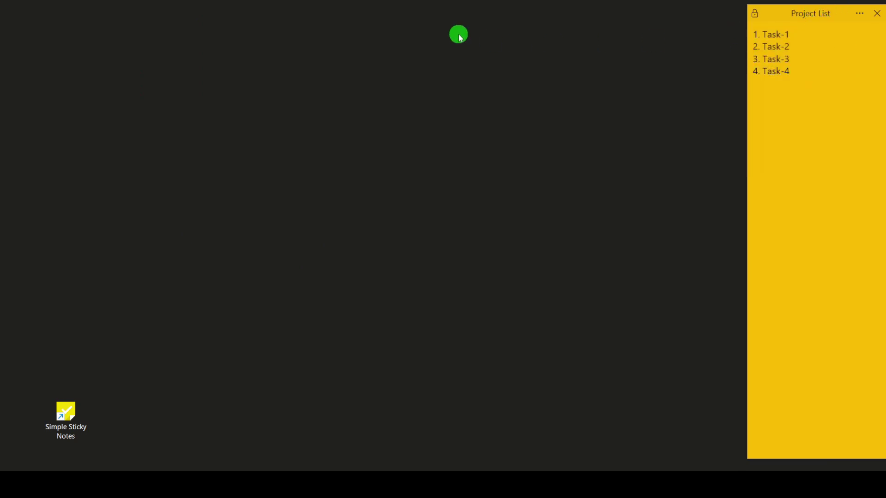
left_click(860, 14)
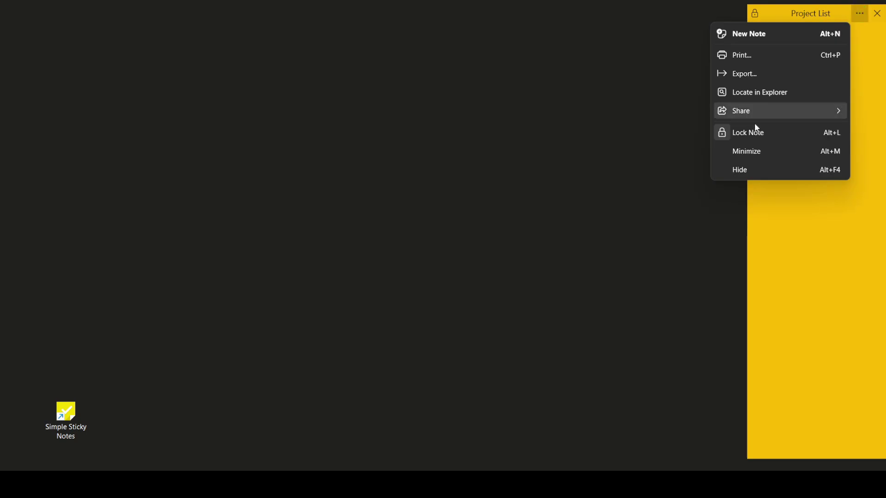
left_click(752, 135)
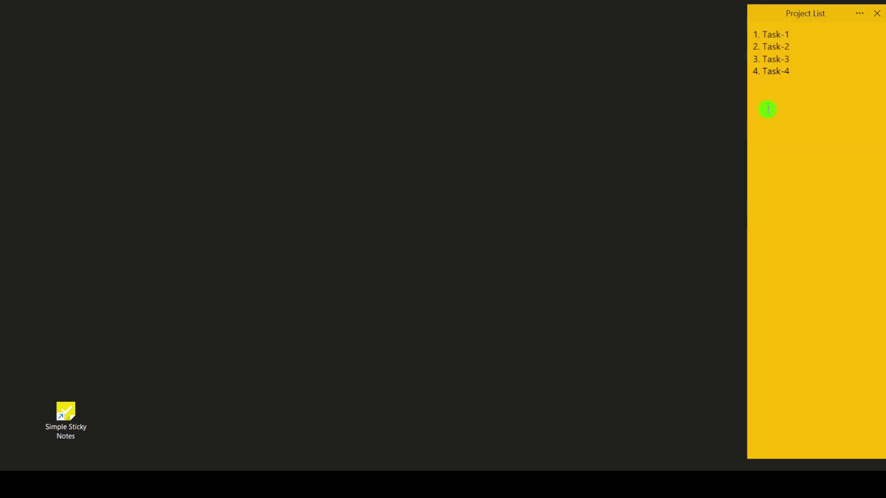
Enlarge the Project List note by one size step and move it to the middle of the desktop.
left_click(859, 13)
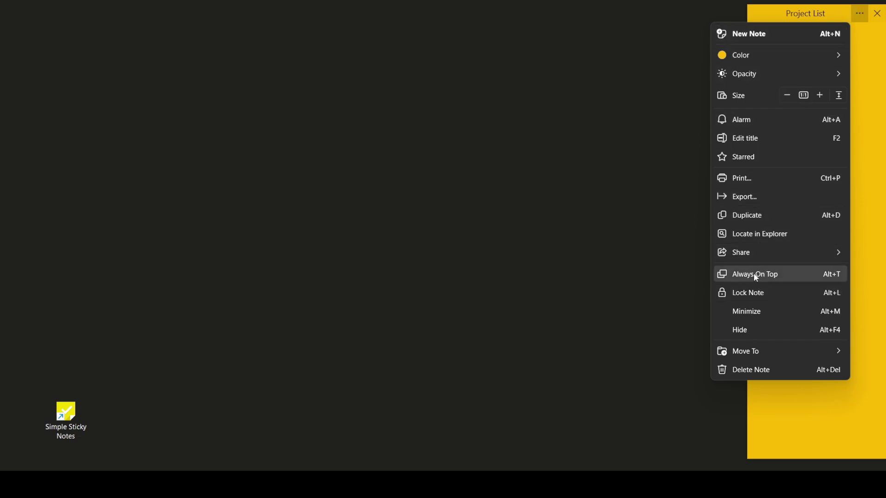
left_click(821, 96)
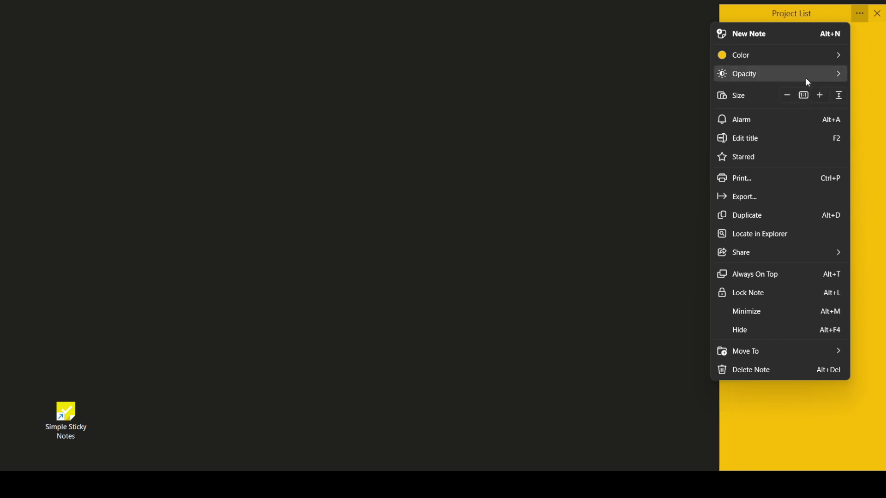
left_click_drag(777, 11, 436, 39)
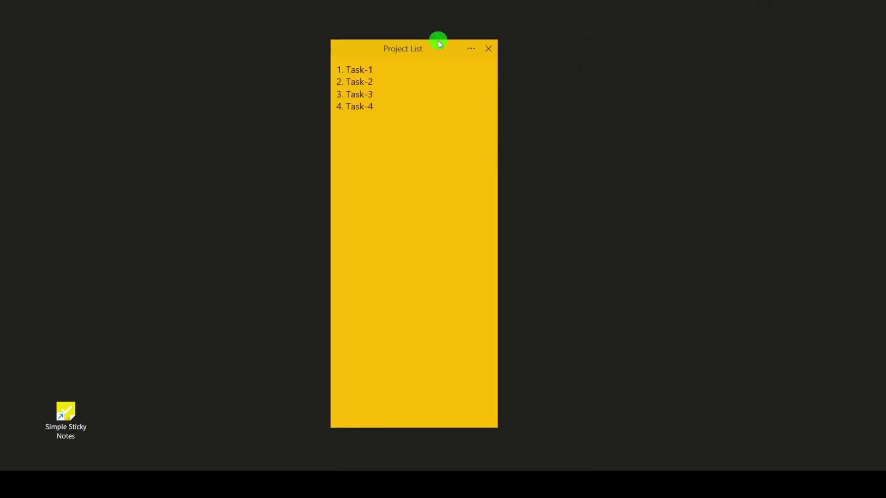
Check the Project List note's color and opacity choices and create a blank new note beside it.
left_click(470, 50)
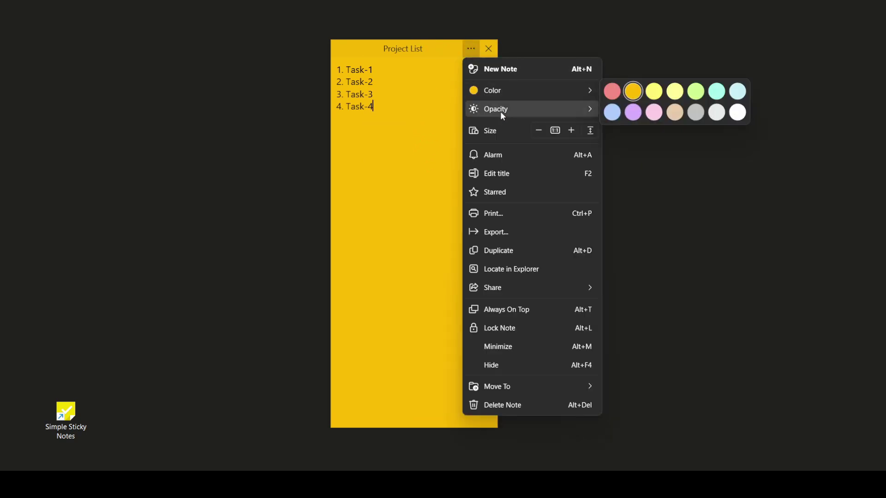
mouse_move(502, 114)
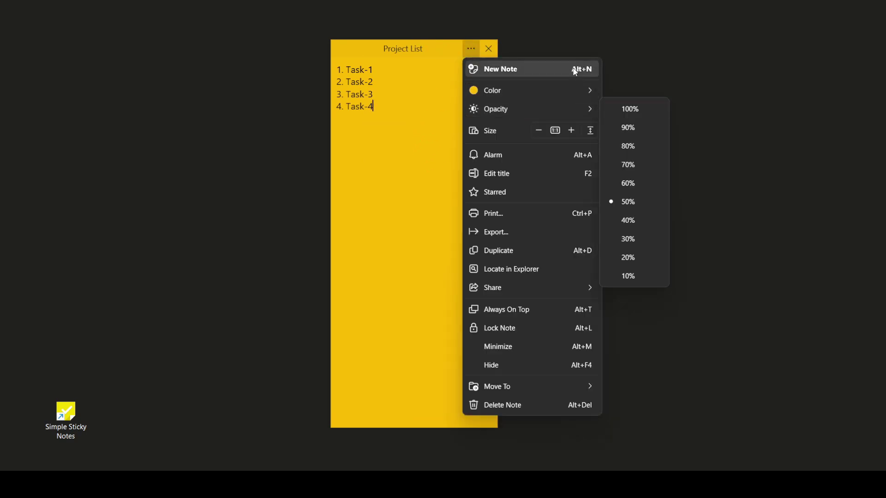
left_click(646, 70)
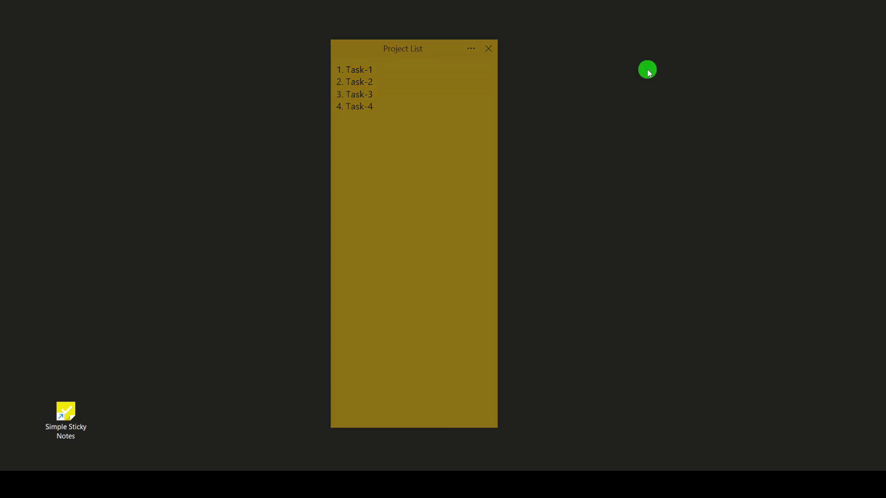
key("ctrl+n")
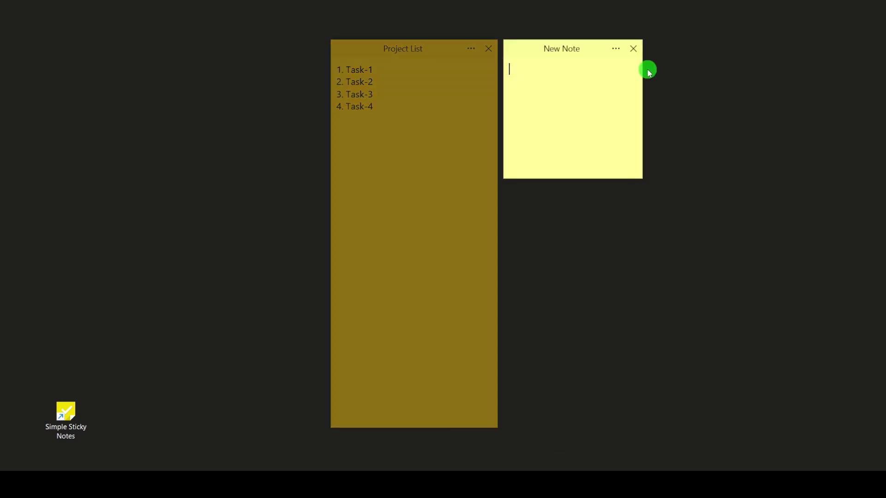
left_click(616, 49)
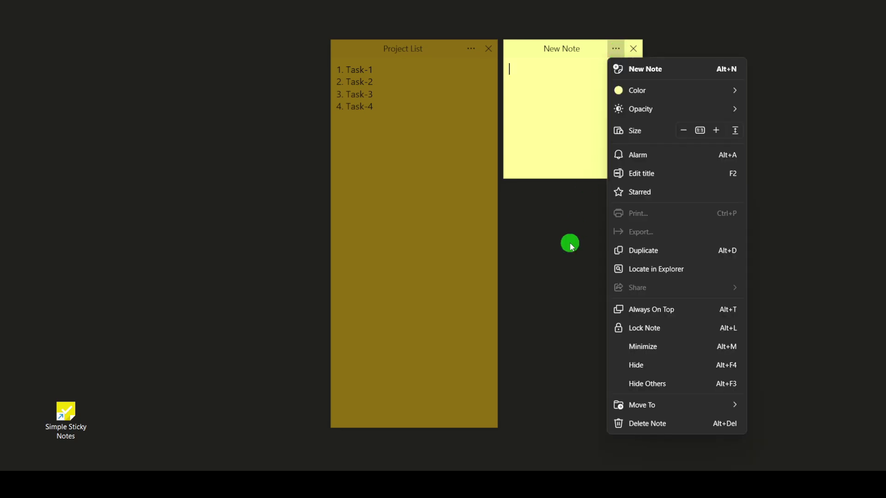
left_click(432, 123)
Change the font of all four task lines in the Project List note to Comic Sans MS.
triple_click(377, 107)
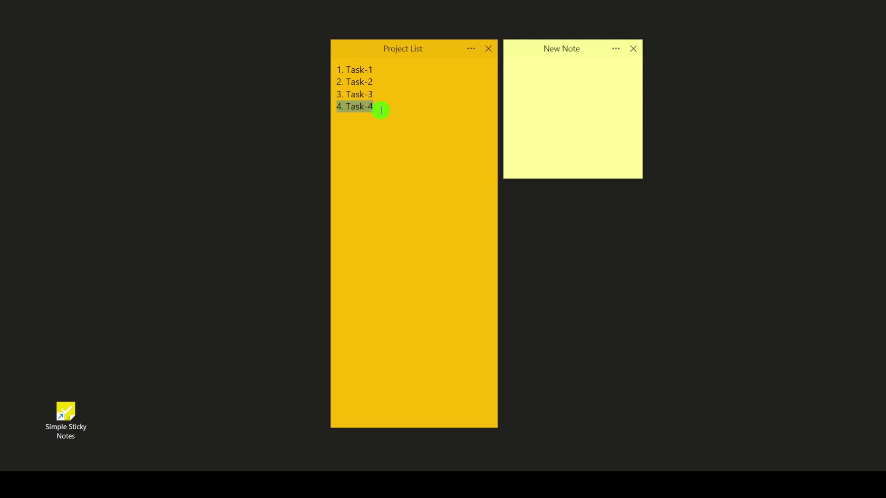
right_click(373, 110)
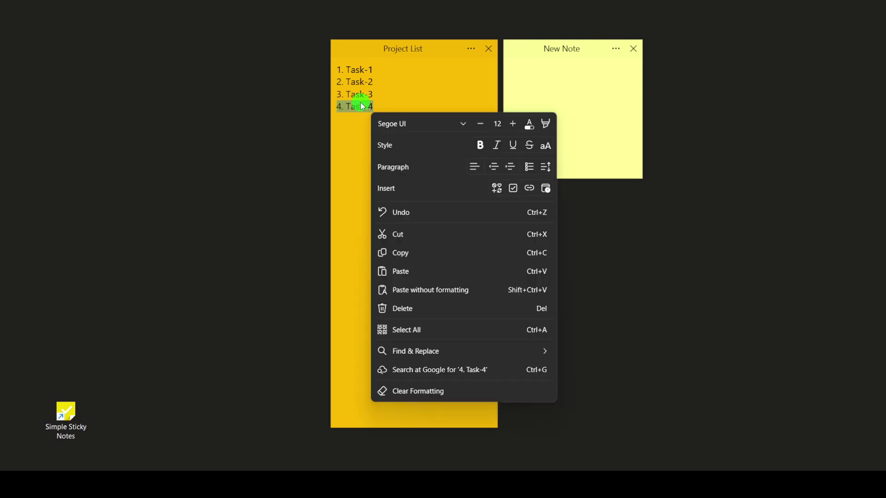
left_click(376, 105)
left_click_drag(375, 105, 331, 64)
right_click(354, 84)
left_click(353, 131)
left_click_drag(388, 110, 332, 57)
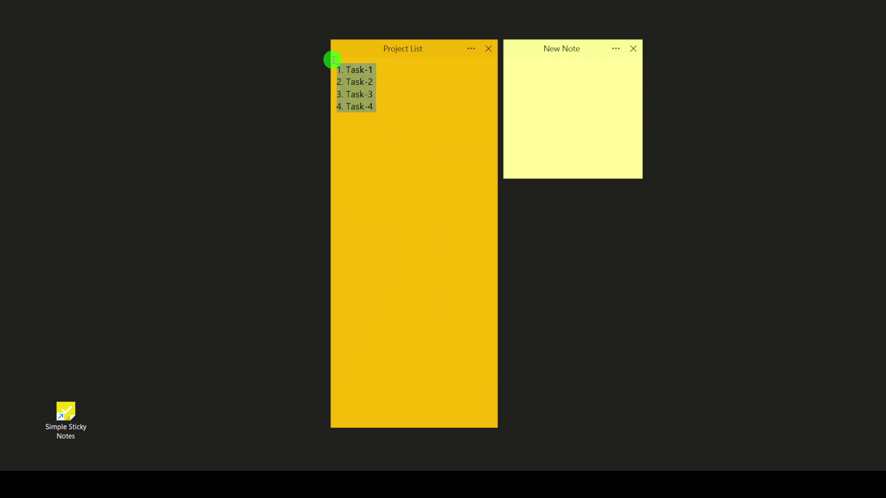
right_click(358, 85)
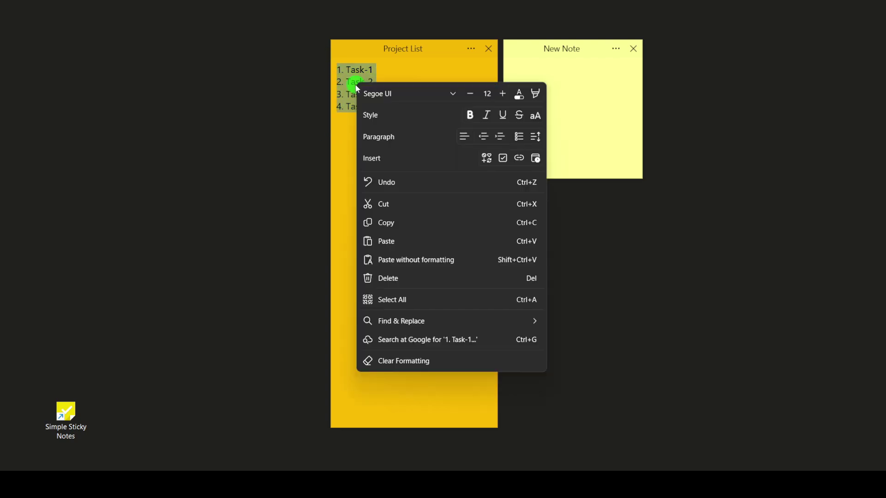
left_click(452, 95)
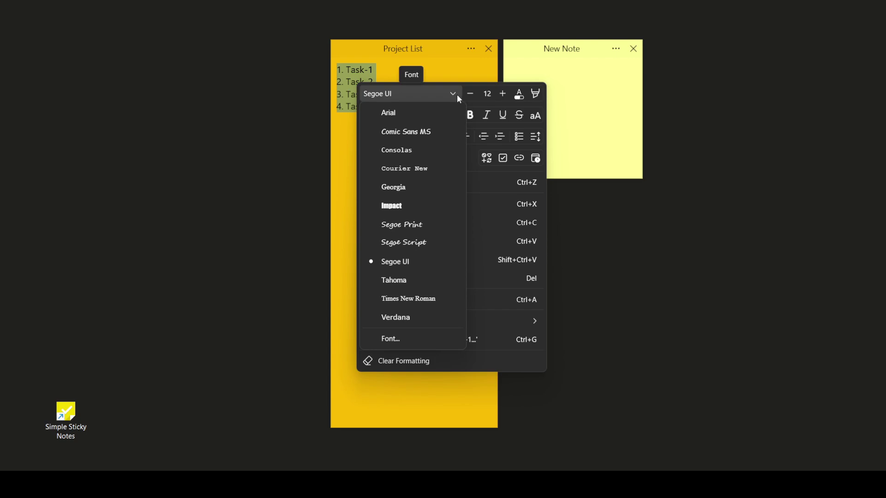
left_click(418, 130)
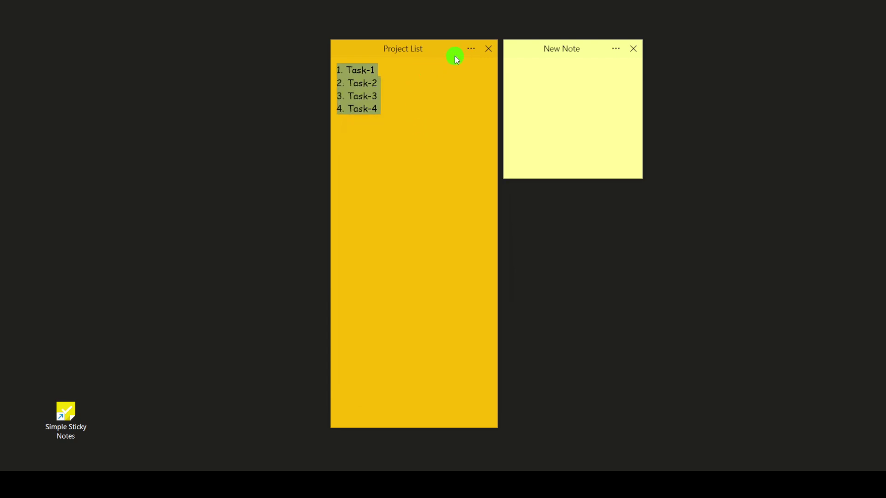
Set the four task lines in the Project List note to size 22, italic and underlined.
right_click(364, 94)
left_click(511, 106)
left_click(511, 107)
left_click(511, 106)
left_click(511, 106)
left_click(511, 107)
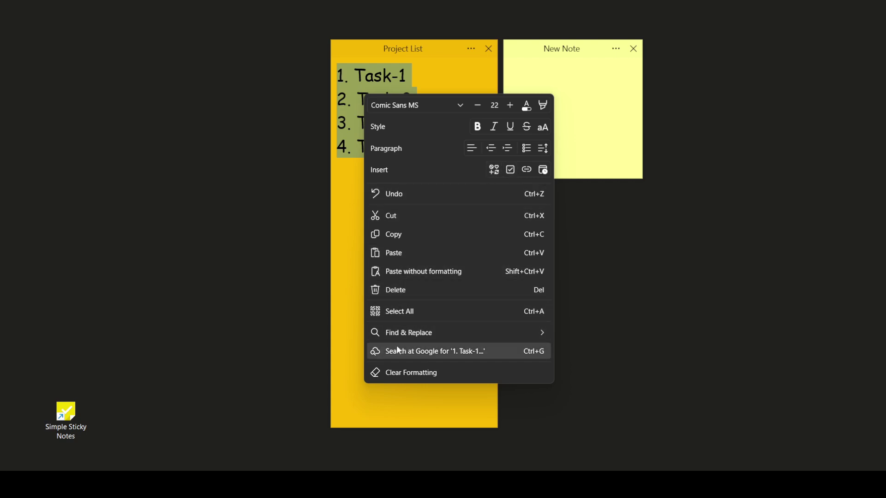
left_click(494, 127)
left_click(510, 130)
left_click(347, 208)
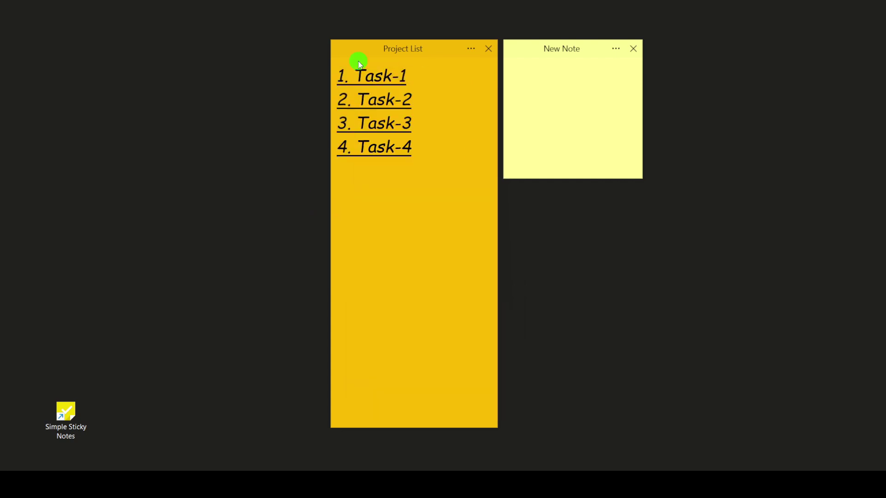
Create a second blank note from the desktop and place it below the first new note.
left_click(470, 49)
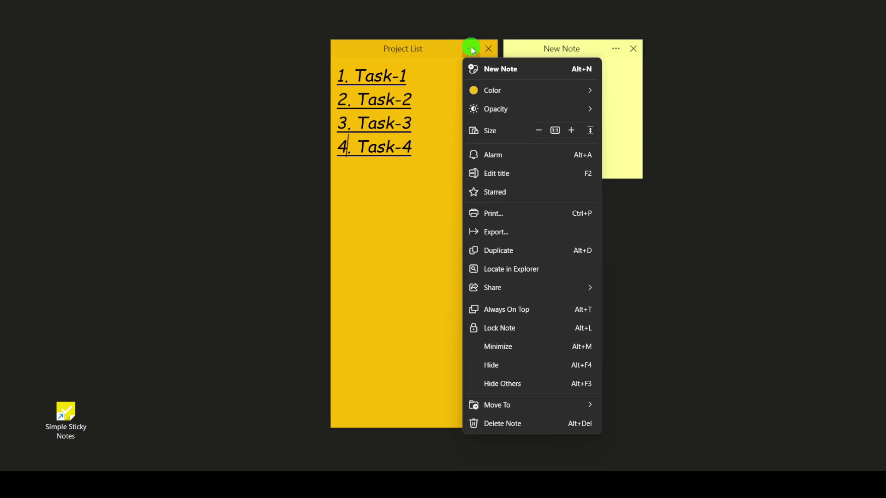
left_click(408, 260)
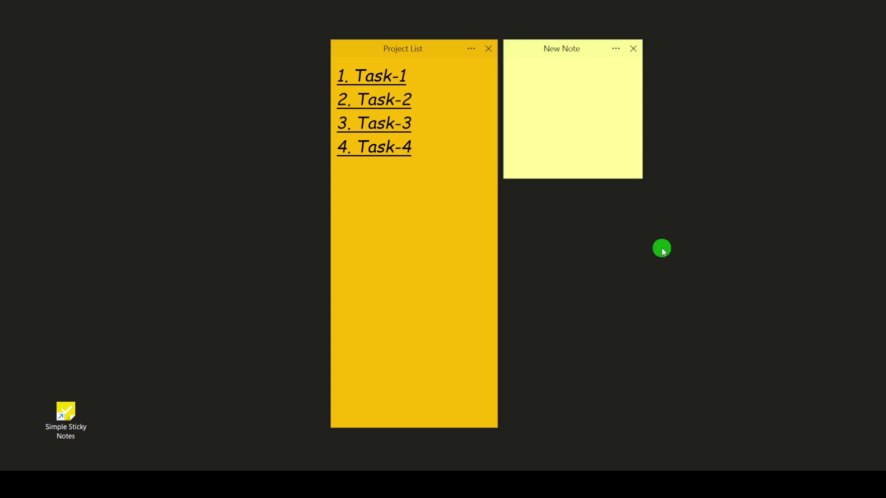
left_click(588, 250)
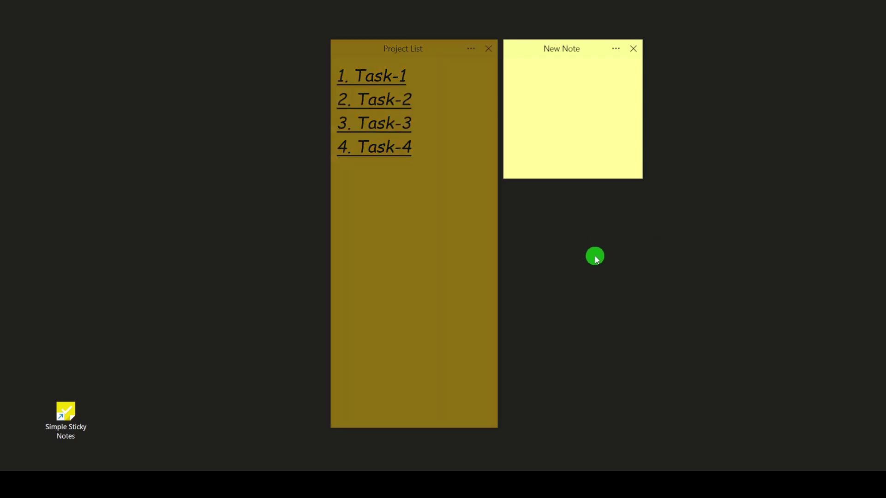
key("ctrl+n")
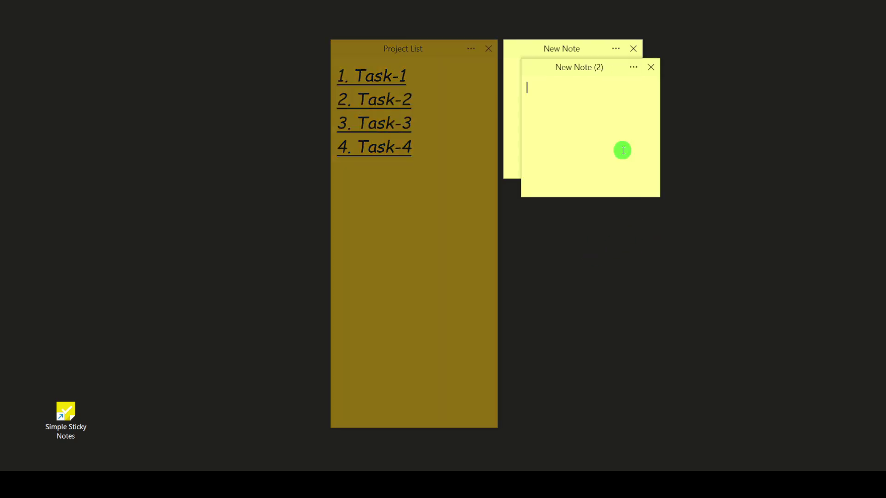
left_click_drag(533, 61, 534, 229)
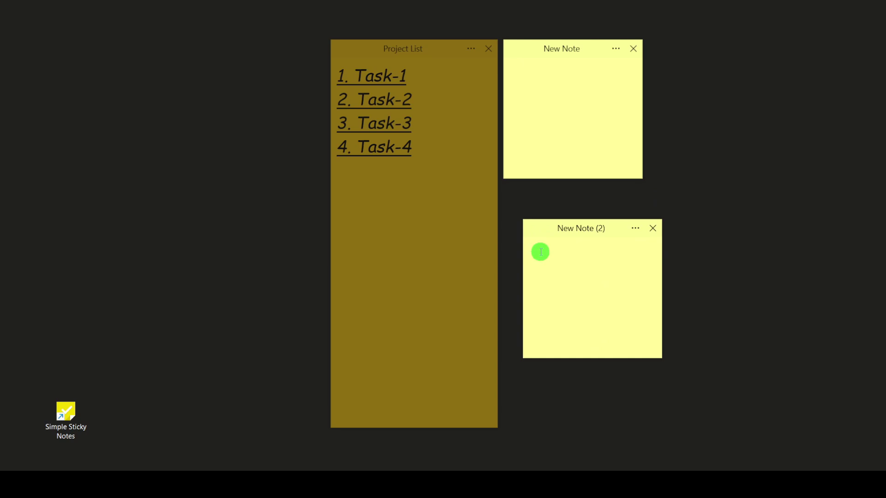
Close the second new note, the Project List note and the first new note.
left_click(652, 229)
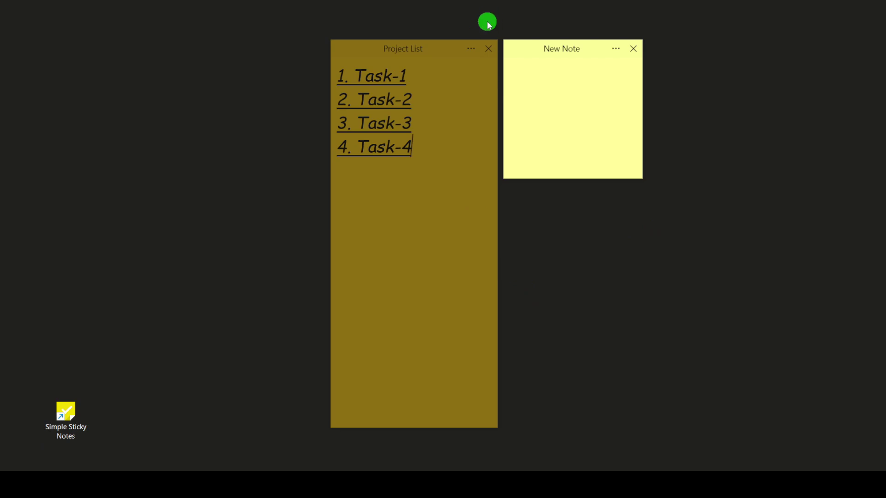
left_click(491, 49)
left_click(633, 48)
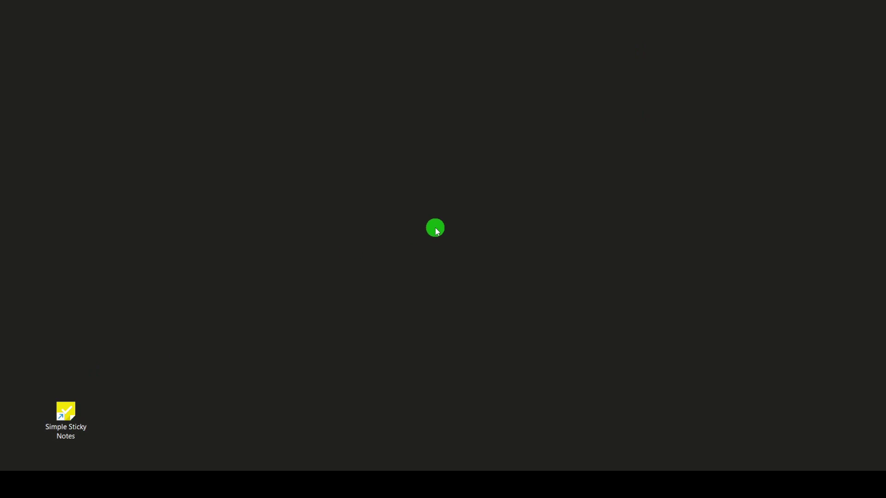
Reopen all notes from the Simple Sticky Notes desktop shortcut and spread them across the desktop so none overlap.
double_click(66, 412)
left_click_drag(563, 51, 779, 25)
left_click_drag(413, 50, 207, 32)
left_click_drag(352, 138, 383, 44)
left_click(569, 134)
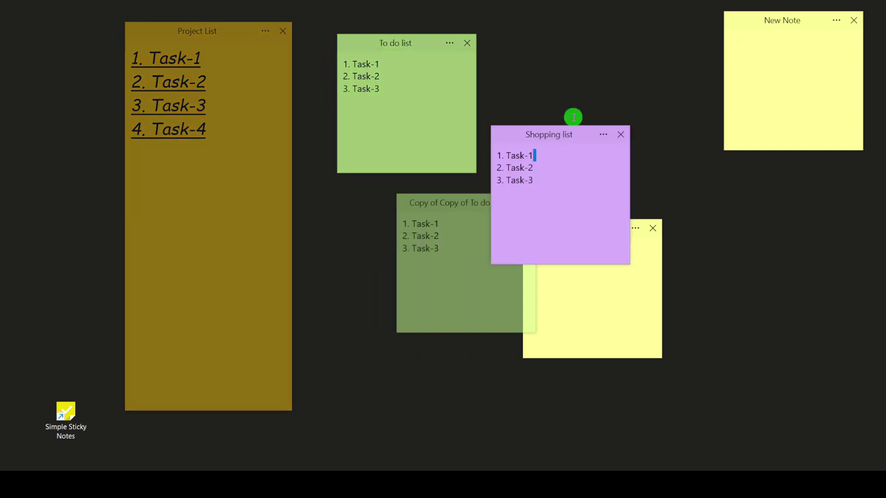
left_click_drag(556, 134, 585, 39)
left_click_drag(467, 203, 419, 215)
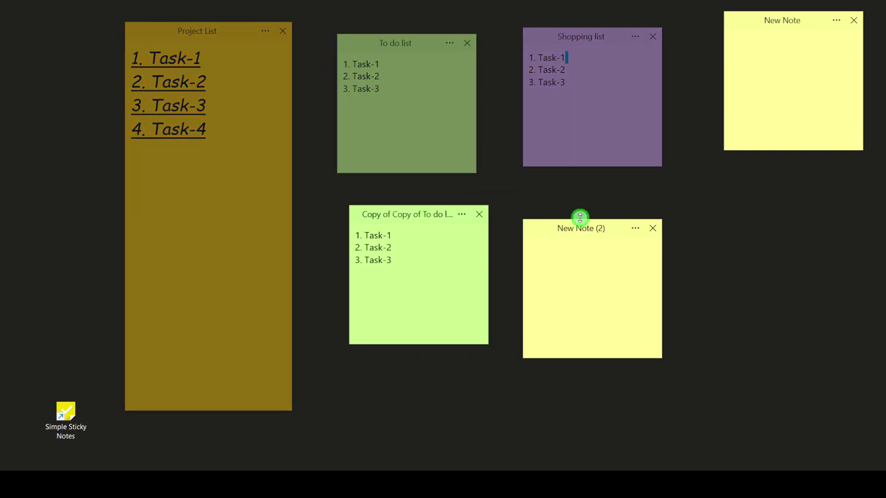
left_click_drag(579, 218, 579, 223)
Delete the Shopping list note and move the first new note into its place beside the To do list.
left_click(635, 37)
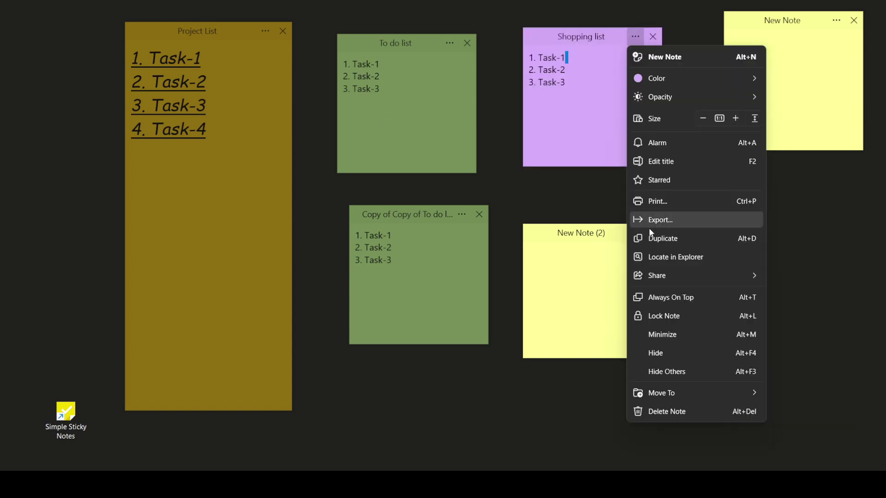
left_click(674, 411)
left_click_drag(746, 21, 565, 39)
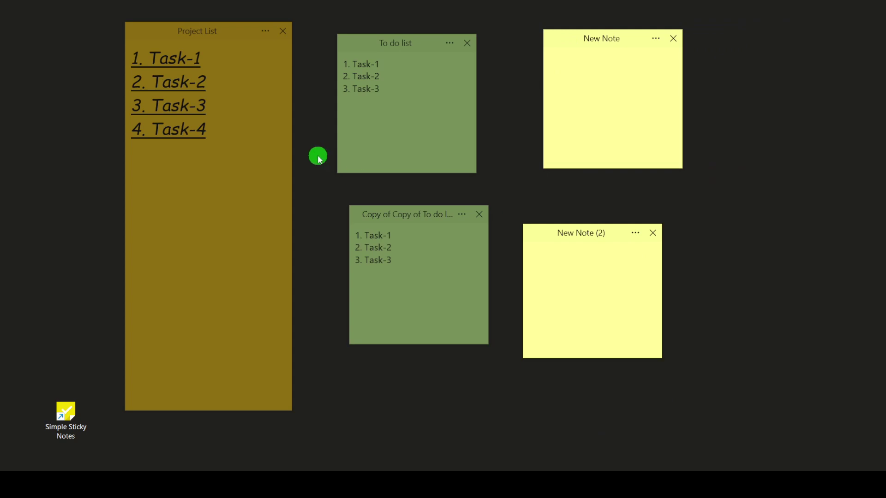